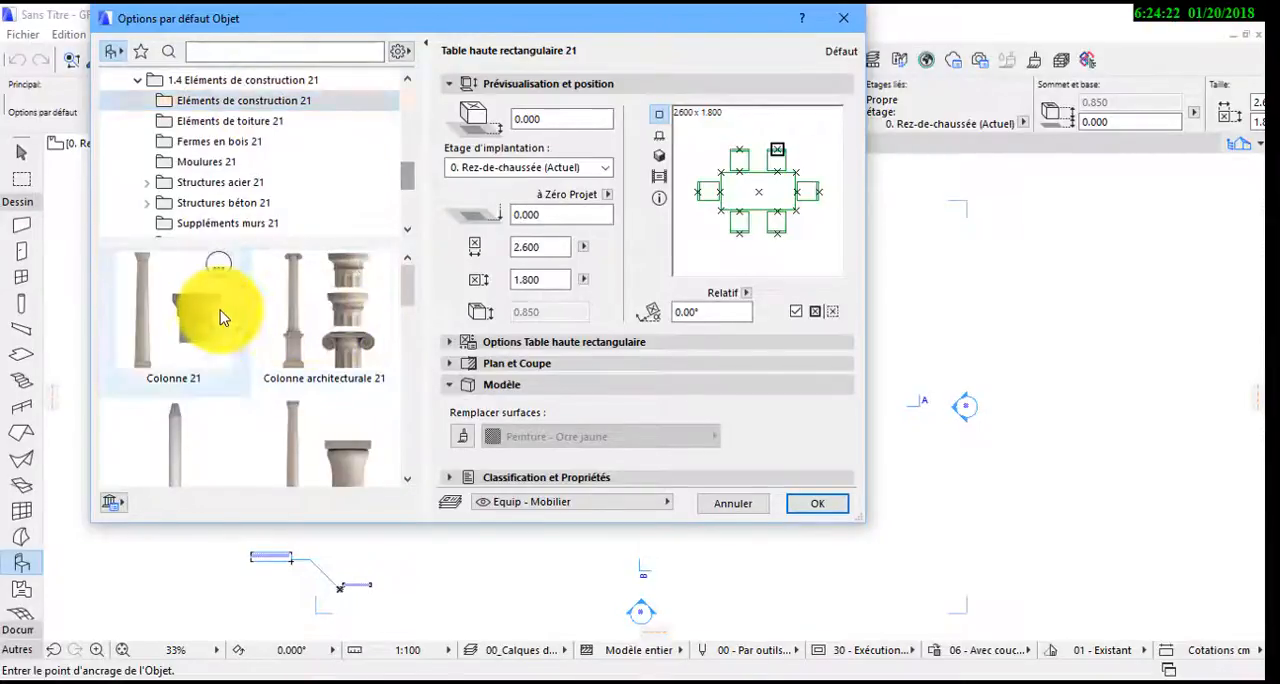
Choose the Colonne 21 object with its default settings and place one column in the ground-floor plan
{"action": "left_click", "coordinate": [220, 302]}
{"action": "left_click", "coordinate": [815, 507]}
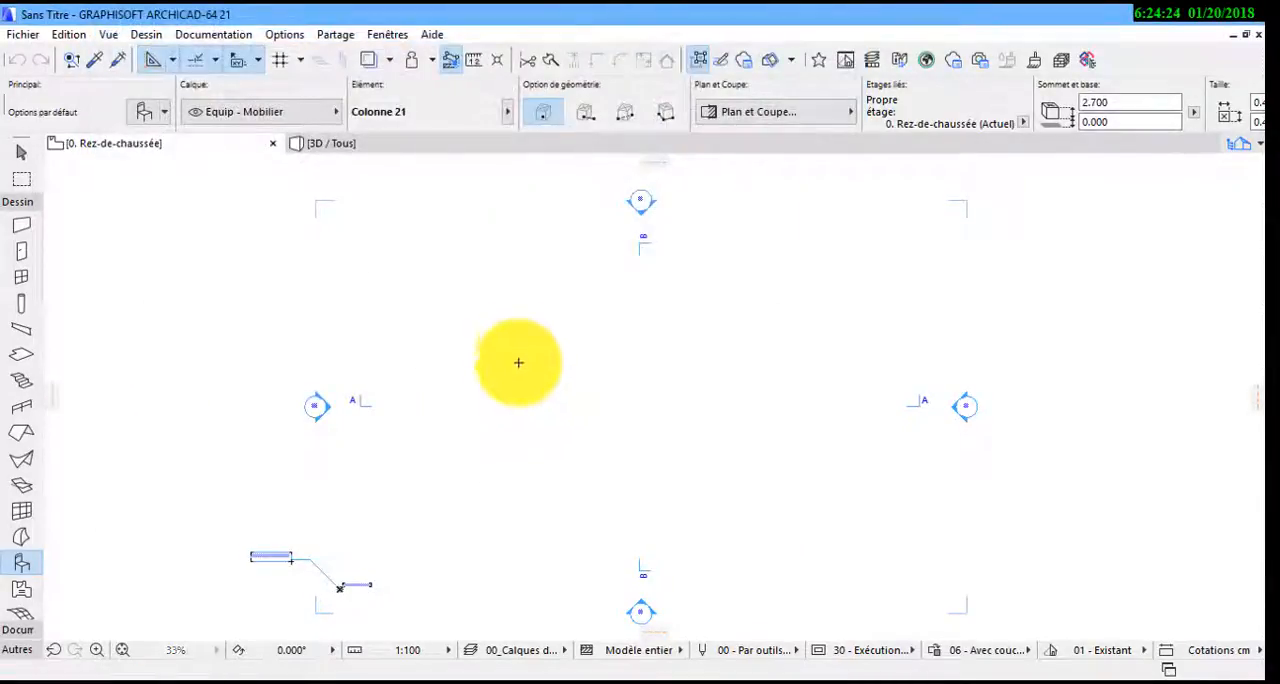
{"action": "key", "text": "Escape"}
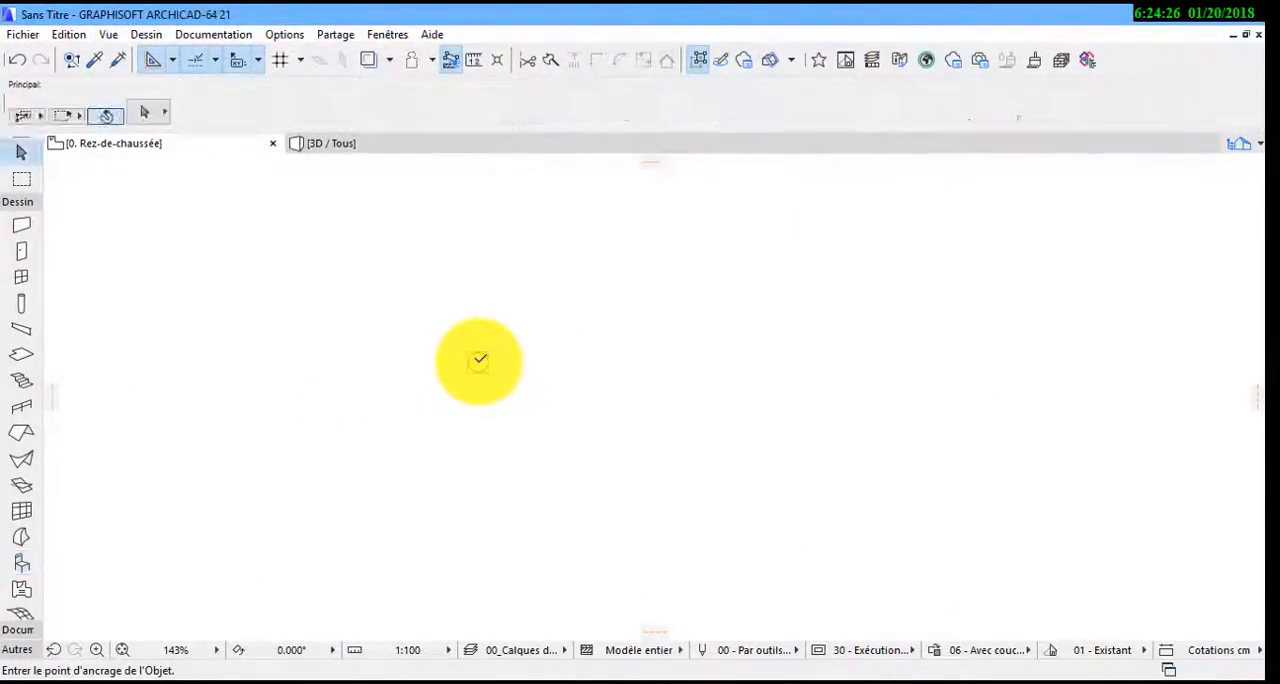
Set up a matrix duplication of the column using the Incrément method, with 5 copies in each direction
{"action": "left_click", "coordinate": [479, 362]}
{"action": "left_click", "coordinate": [478, 362]}
{"action": "left_click", "coordinate": [670, 456]}
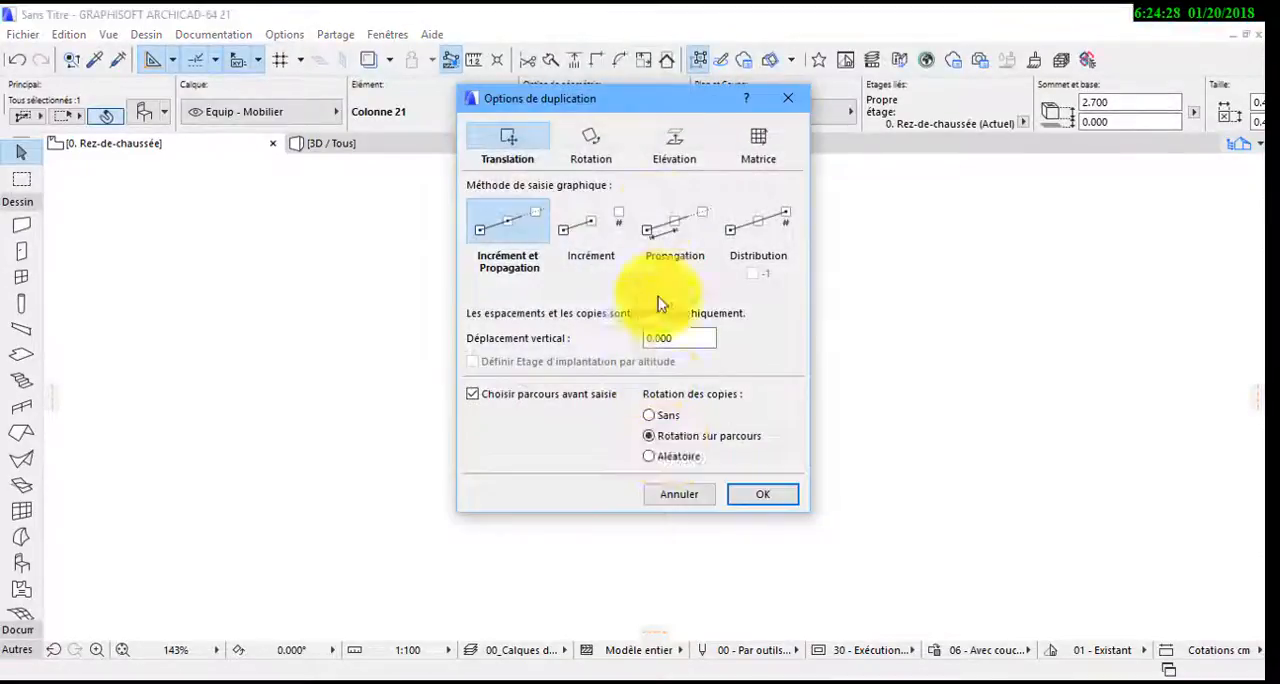
{"action": "left_click", "coordinate": [737, 146]}
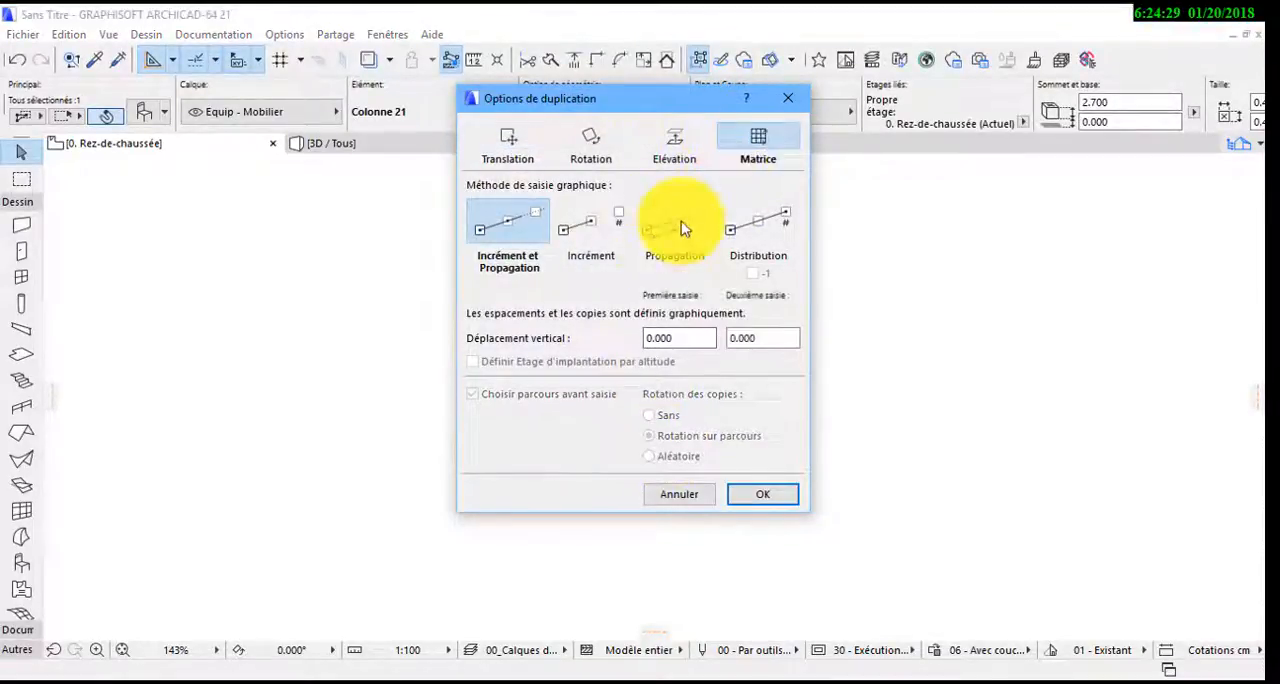
{"action": "left_click", "coordinate": [592, 235]}
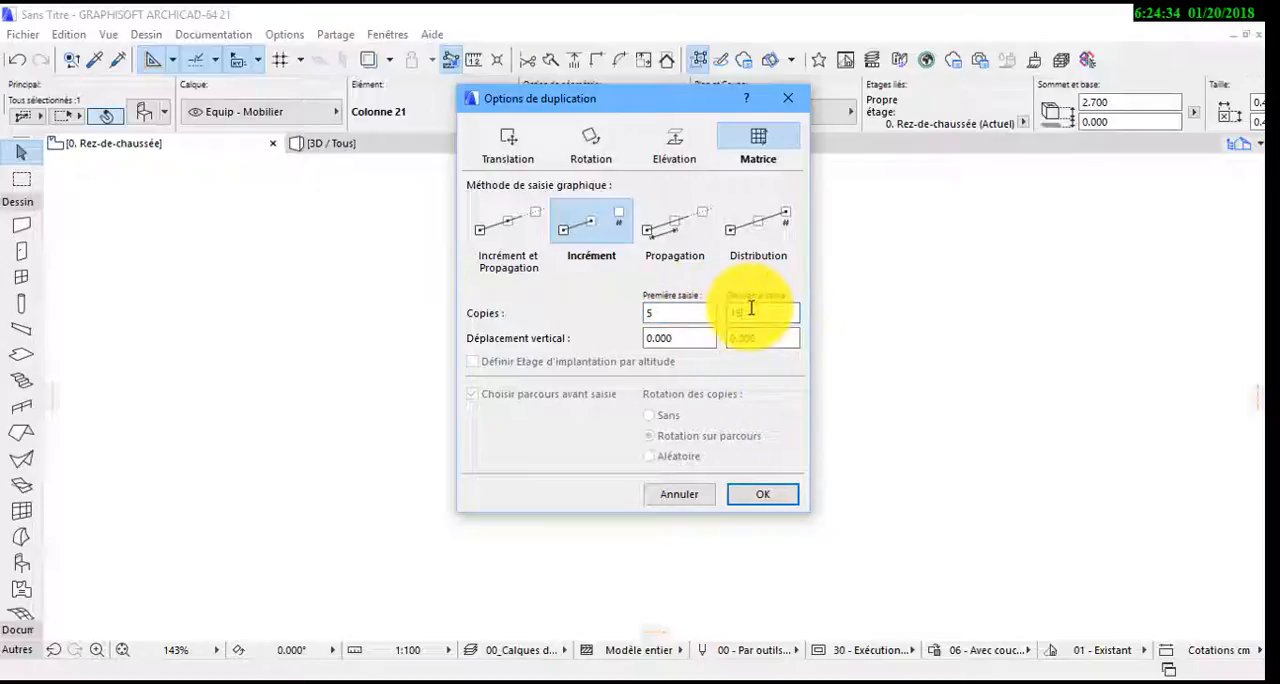
{"action": "left_click", "coordinate": [786, 504]}
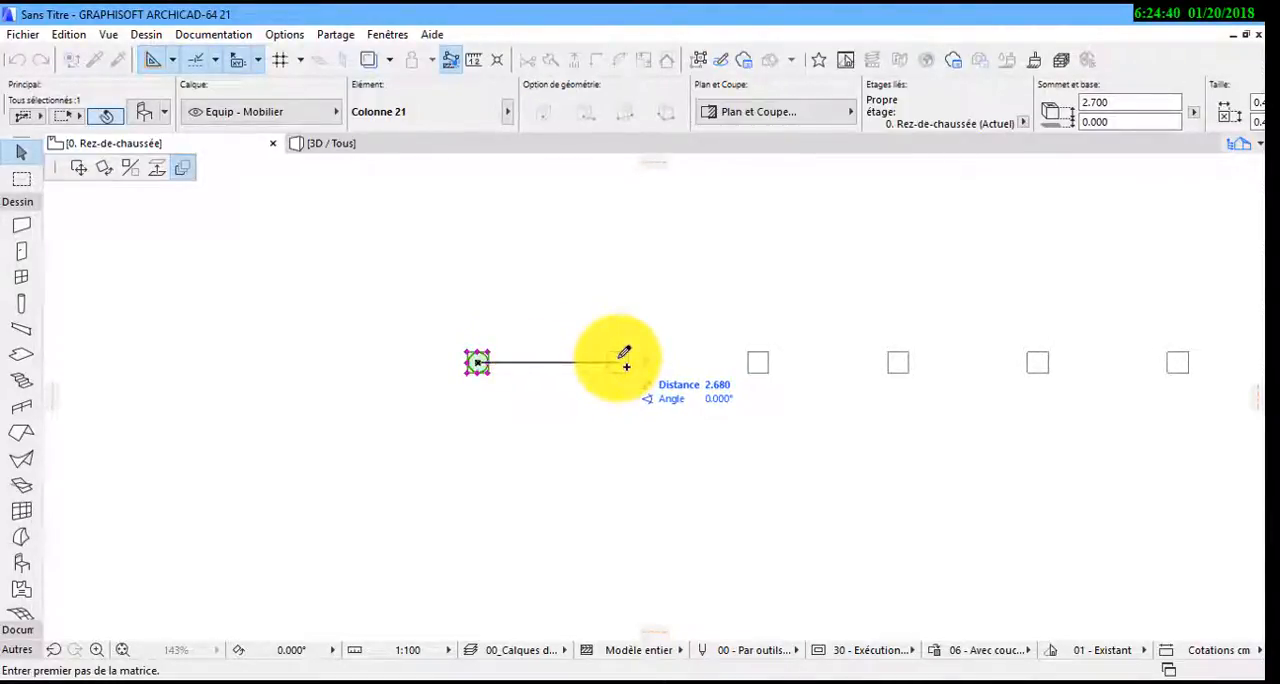
Place the column matrix with 3 m spacing horizontally and vertically and deselect the columns
{"action": "key", "text": "Return"}
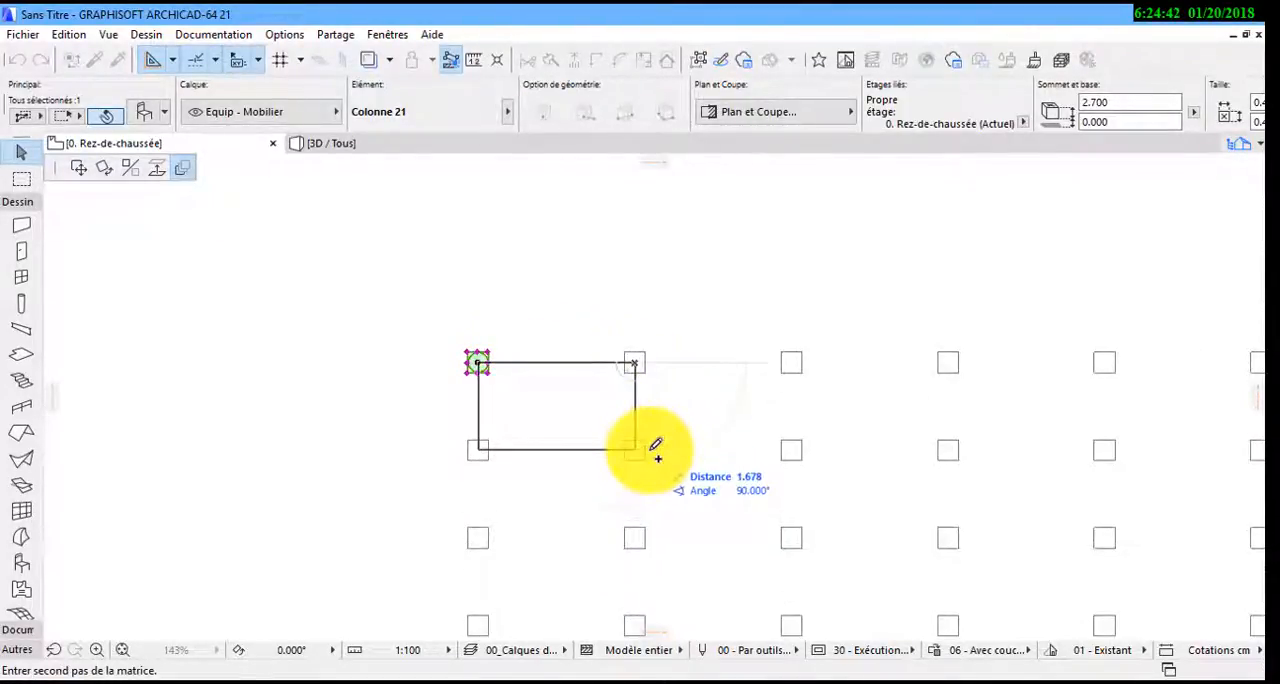
{"action": "left_click", "coordinate": [658, 458]}
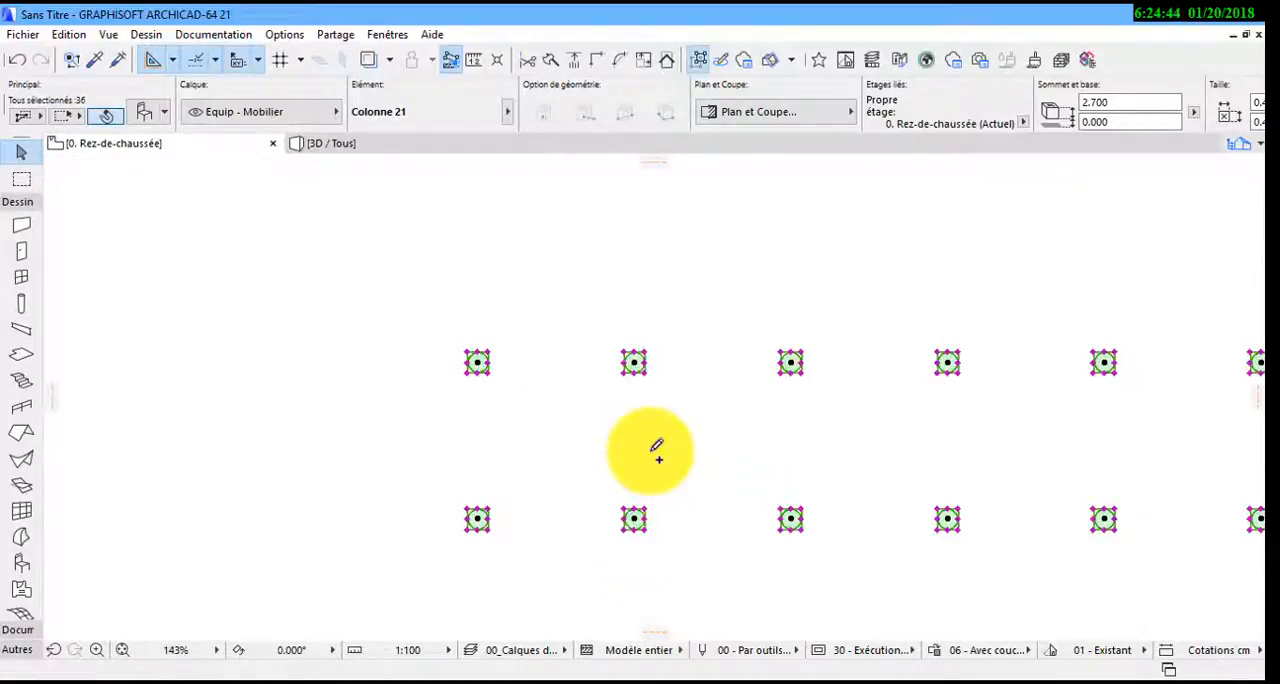
{"action": "scroll", "coordinate": [606, 323], "scroll_direction": "down", "scroll_amount": 5}
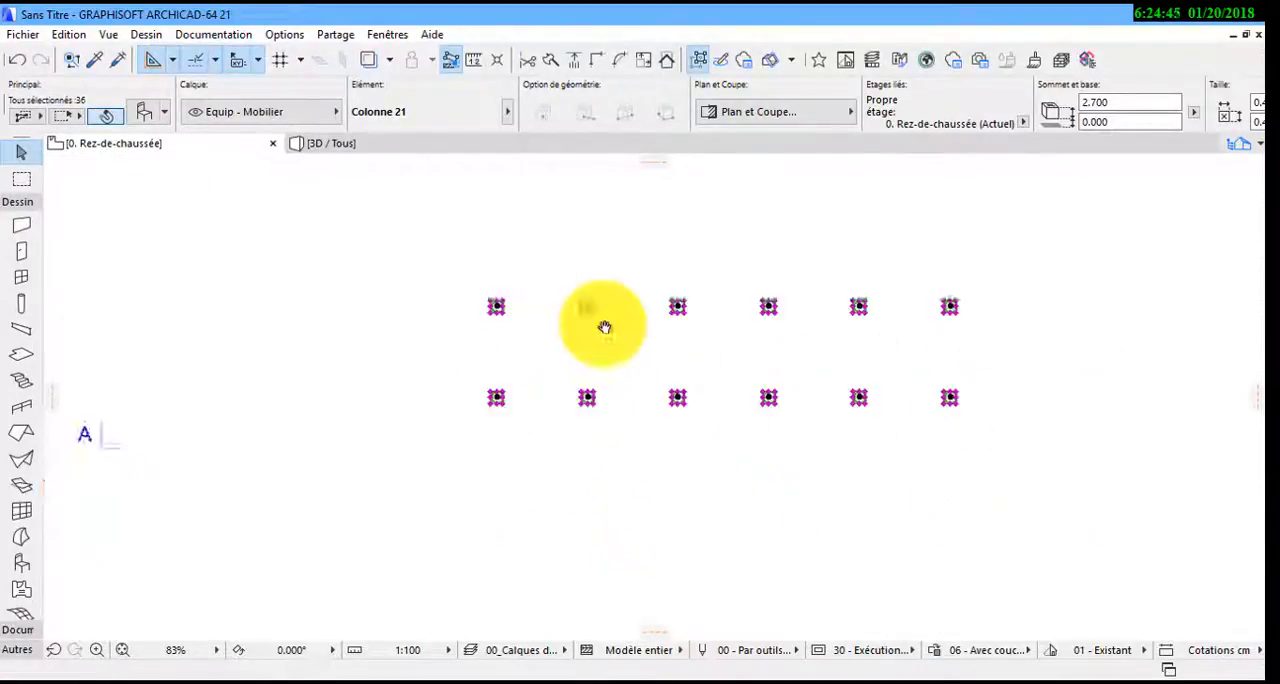
{"action": "left_click", "coordinate": [877, 421]}
Measure the spacing from the upper-left column to its neighbour and to the opposite corner column of the grid
{"action": "middle_click_drag", "start_coordinate": [680, 434], "coordinate": [618, 390]}
{"action": "scroll", "coordinate": [497, 248], "scroll_direction": "up", "scroll_amount": 3}
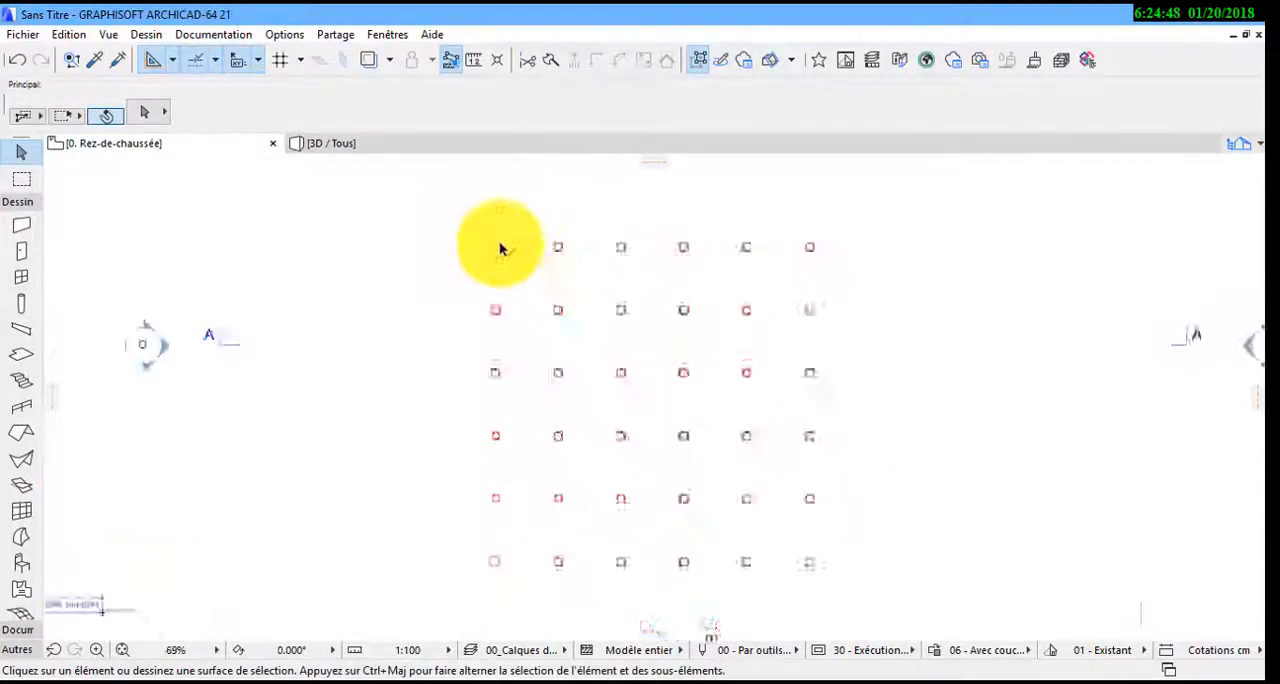
{"action": "left_click", "coordinate": [478, 60]}
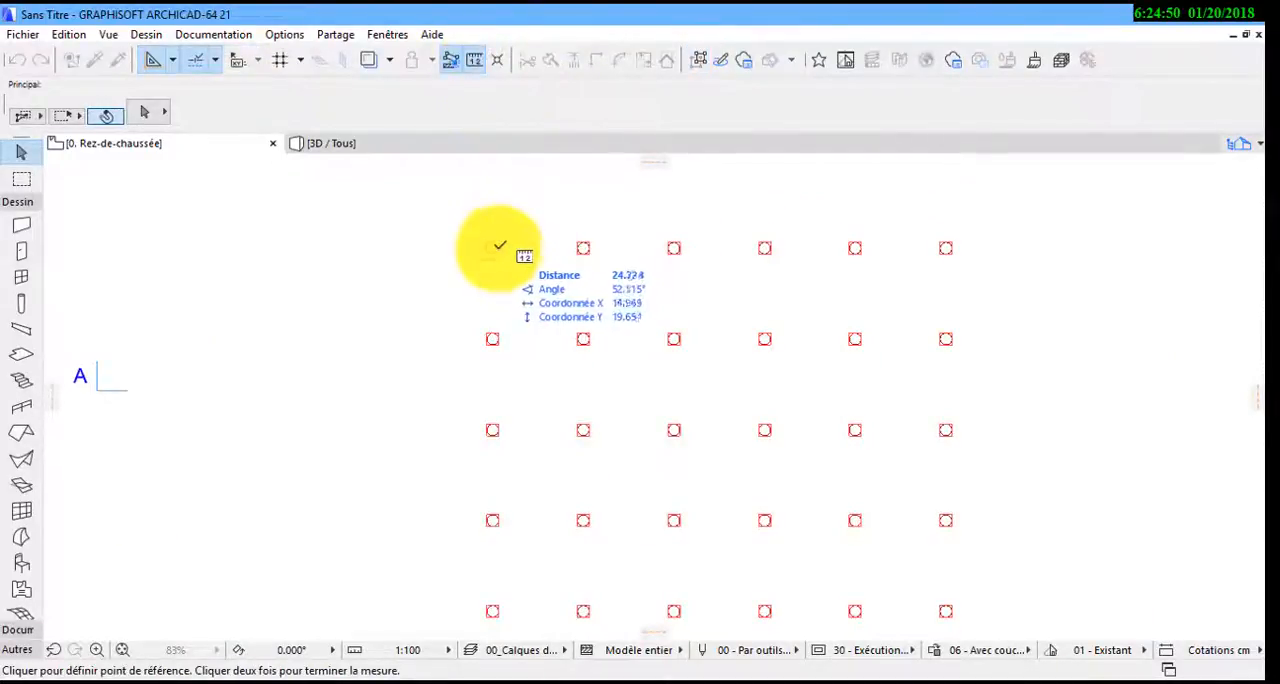
{"action": "scroll", "coordinate": [490, 249], "scroll_direction": "up", "scroll_amount": 4}
{"action": "left_click", "coordinate": [489, 245]}
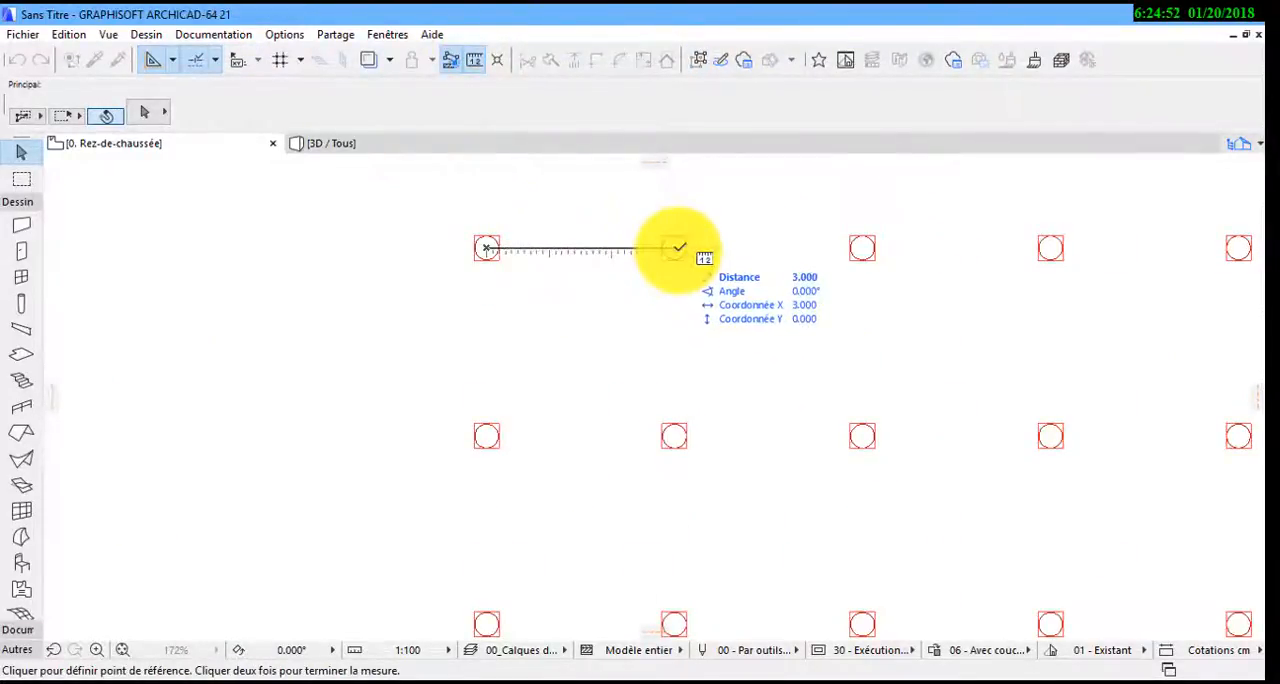
{"action": "scroll", "coordinate": [485, 437], "scroll_direction": "down", "scroll_amount": 5}
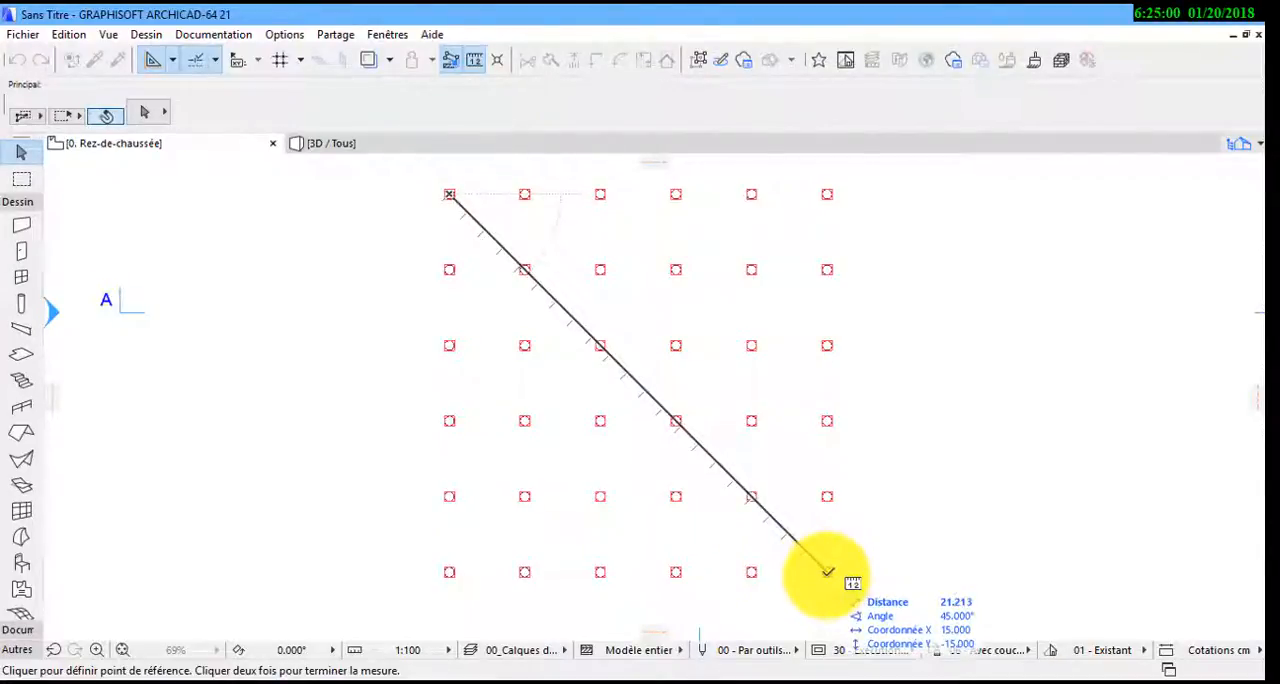
{"action": "key", "text": "Escape"}
Draw an extruded shell from the upper-left to the lower-left column, with its profile width reaching the second line of columns
{"action": "middle_click_drag", "start_coordinate": [556, 469], "coordinate": [503, 481]}
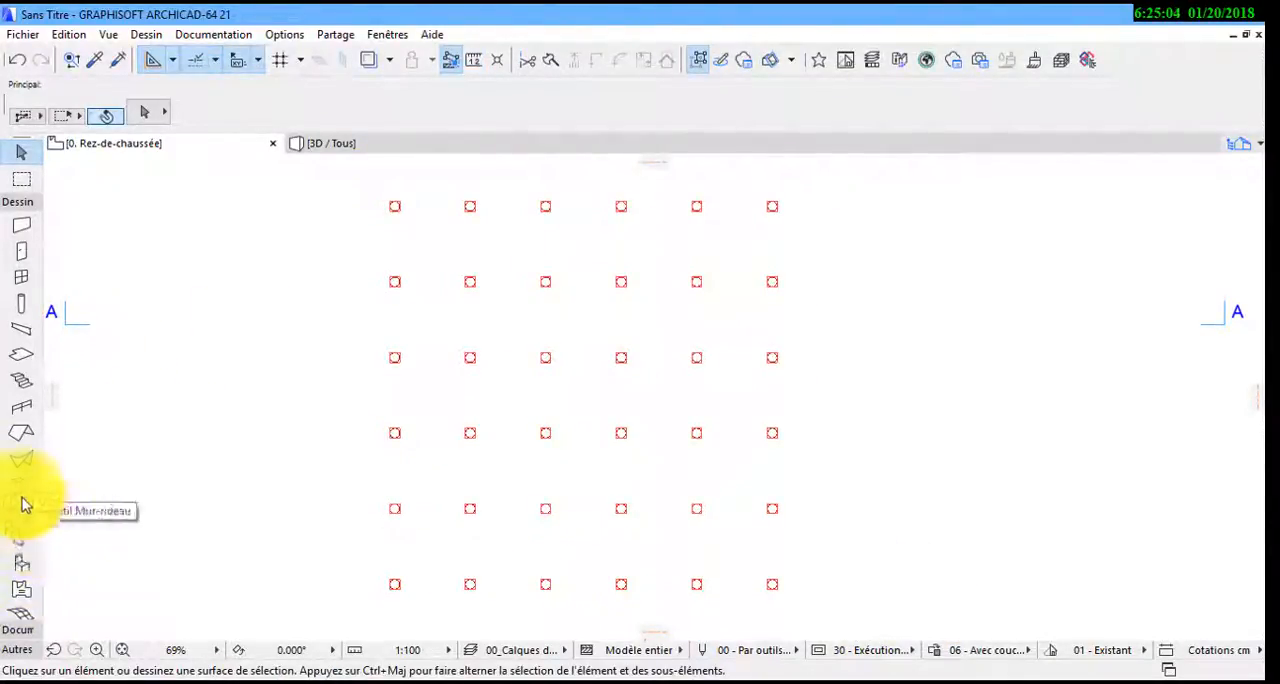
{"action": "left_click", "coordinate": [25, 460]}
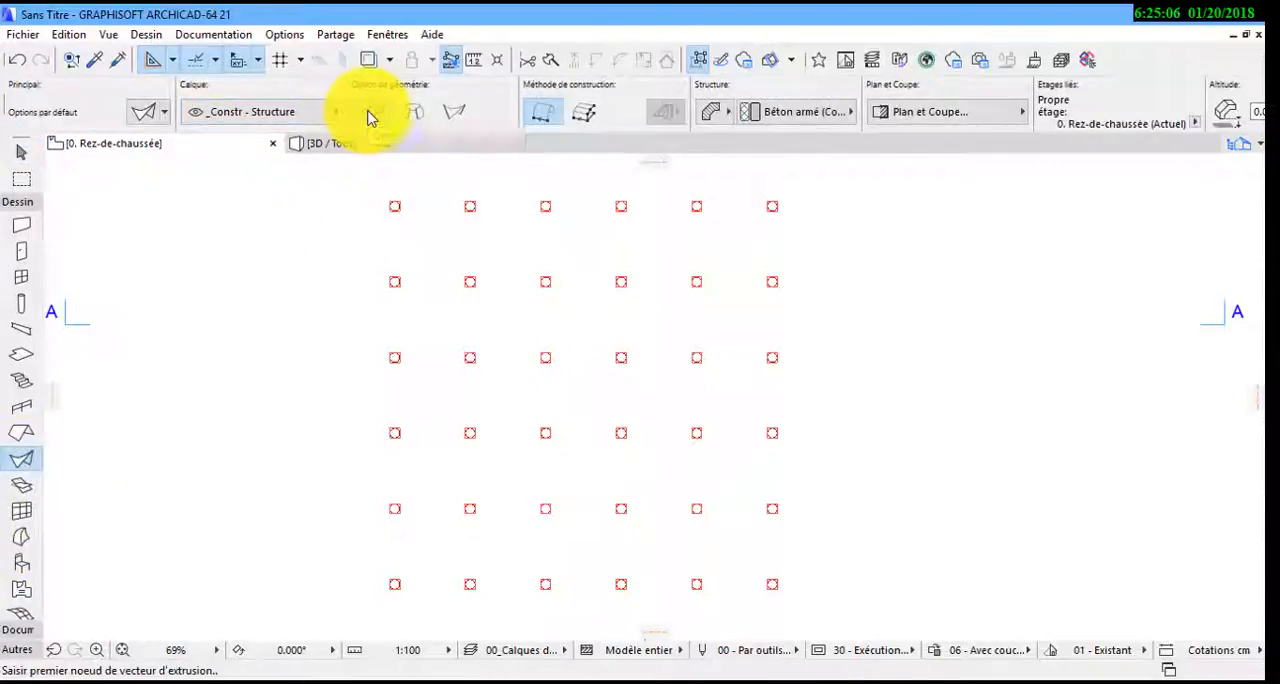
{"action": "scroll", "coordinate": [390, 218], "scroll_direction": "up", "scroll_amount": 3}
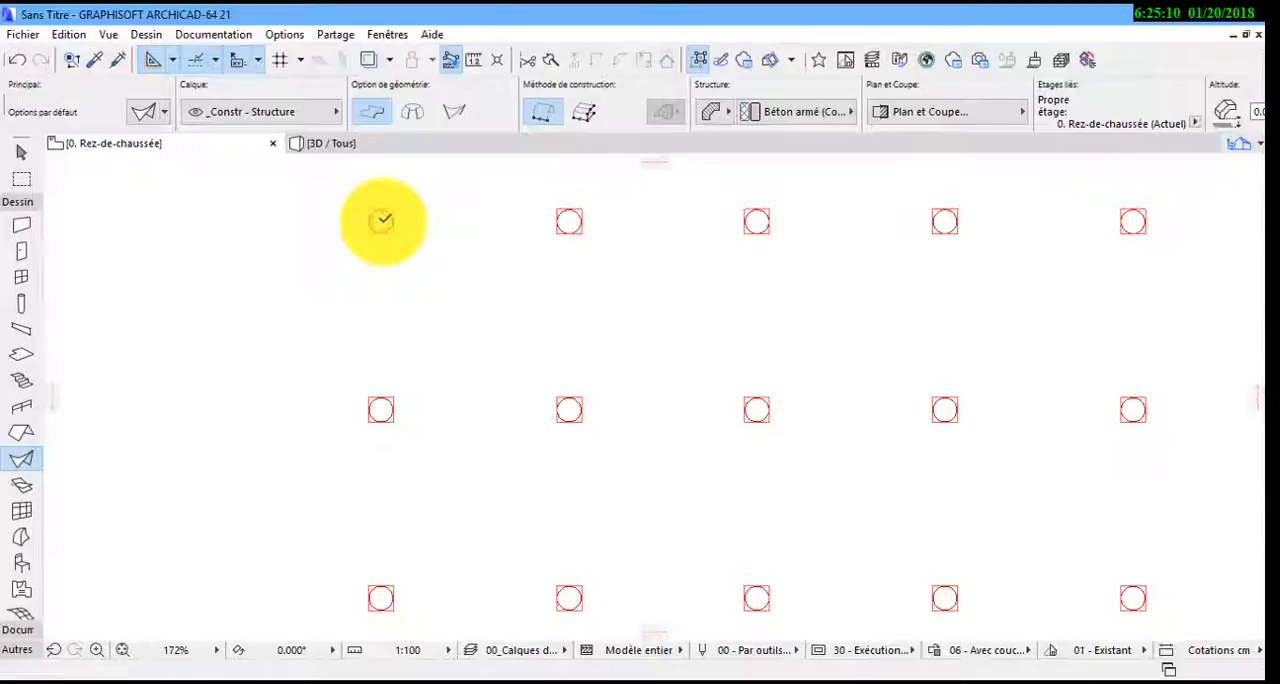
{"action": "left_click", "coordinate": [382, 220]}
{"action": "middle_click_drag", "start_coordinate": [416, 466], "coordinate": [406, 205]}
{"action": "scroll", "coordinate": [403, 245], "scroll_direction": "down", "scroll_amount": 3}
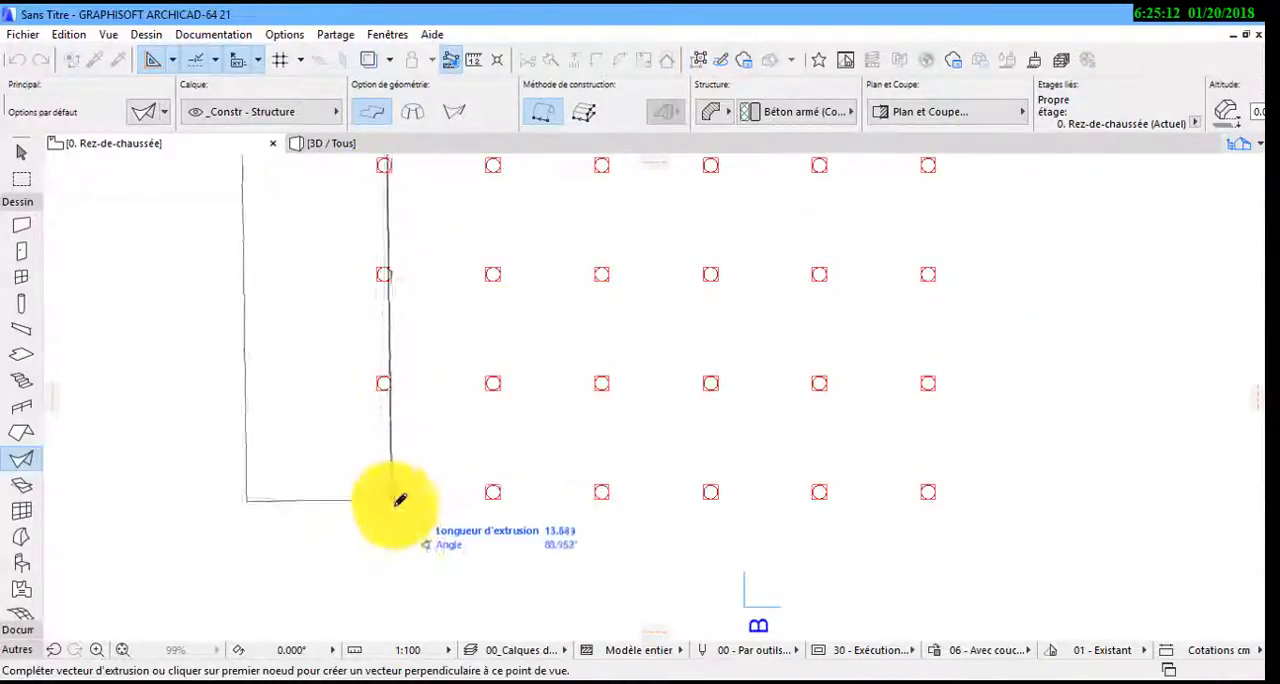
{"action": "left_click", "coordinate": [386, 490]}
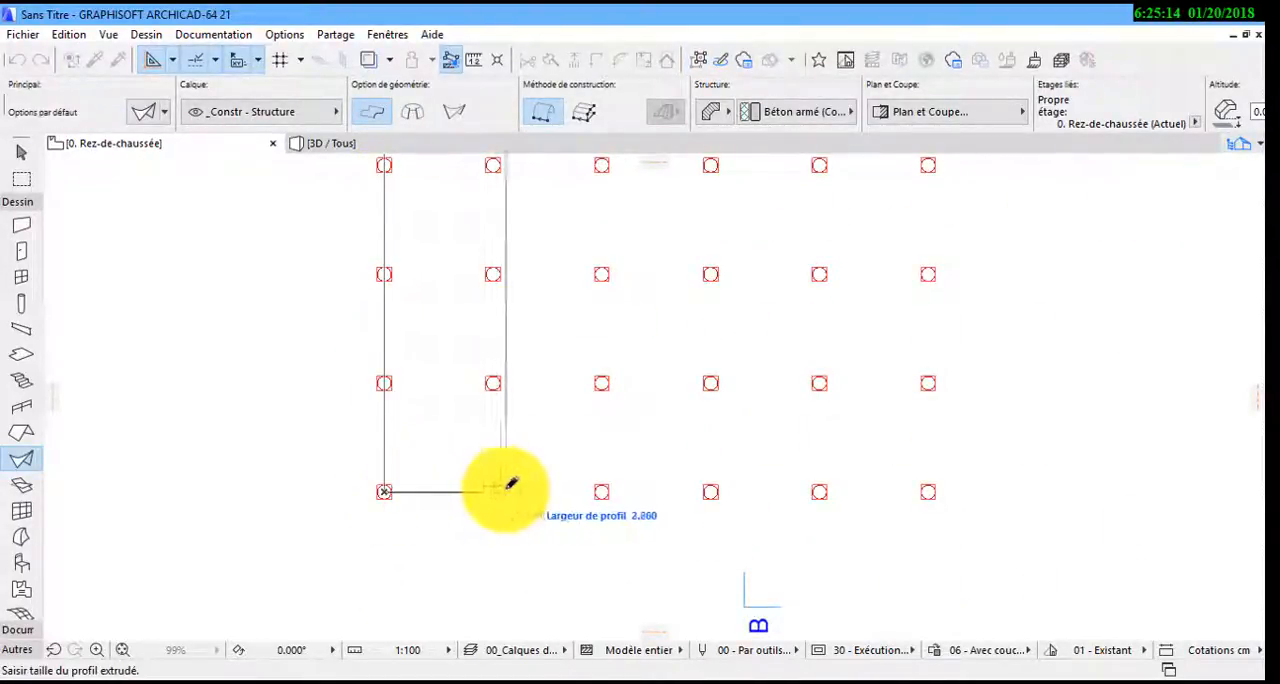
{"action": "left_click", "coordinate": [495, 493]}
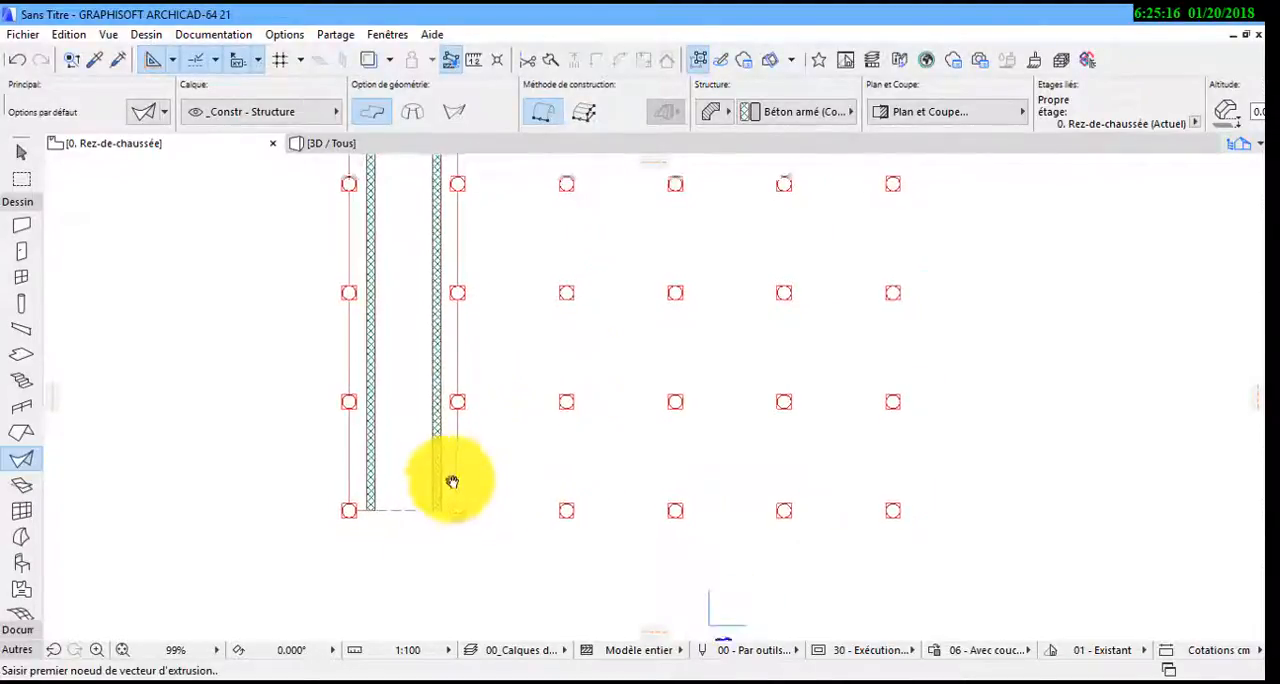
Show the model in 3D and examine the vaulted shell between the first two lines of columns
{"action": "key", "text": "F3"}
{"action": "scroll", "coordinate": [723, 351], "scroll_direction": "up", "scroll_amount": 5}
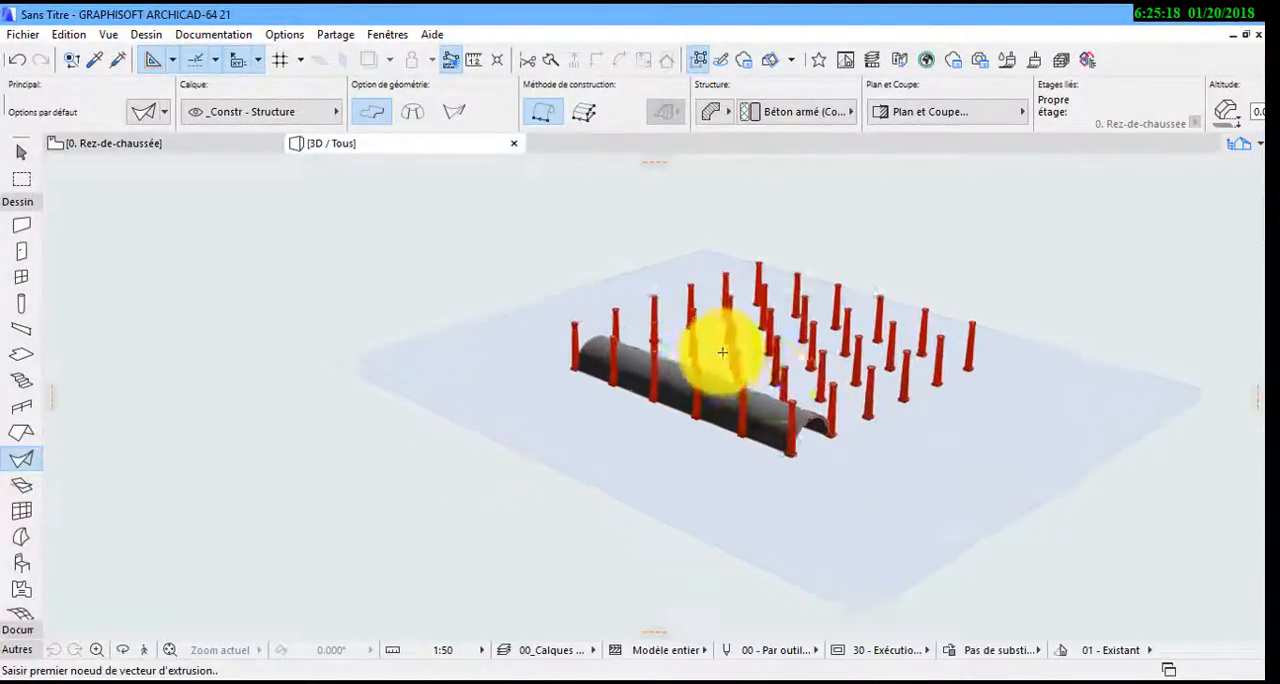
{"action": "middle_click_drag", "start_coordinate": [857, 429], "coordinate": [400, 405], "text": "shift"}
Override the surface of all columns with Peinture - Blanc brillant and clear the selection
{"action": "left_click", "coordinate": [22, 563]}
{"action": "key", "text": "ctrl+a"}
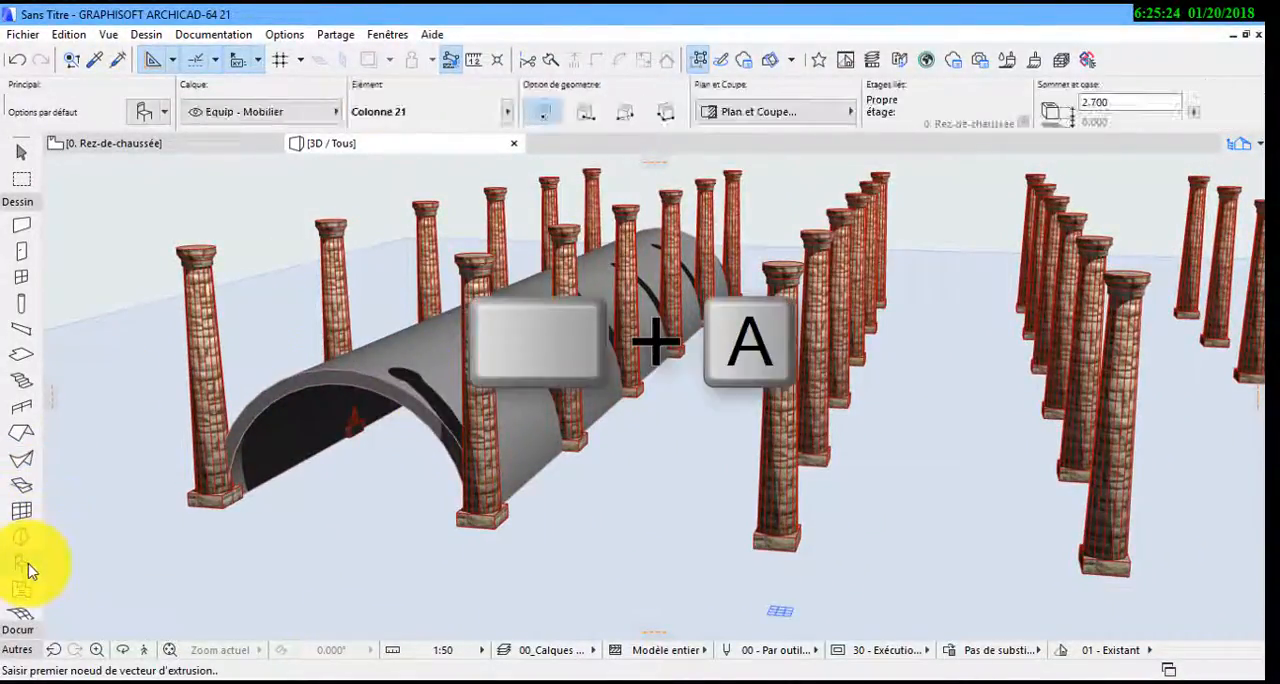
{"action": "left_click", "coordinate": [130, 122]}
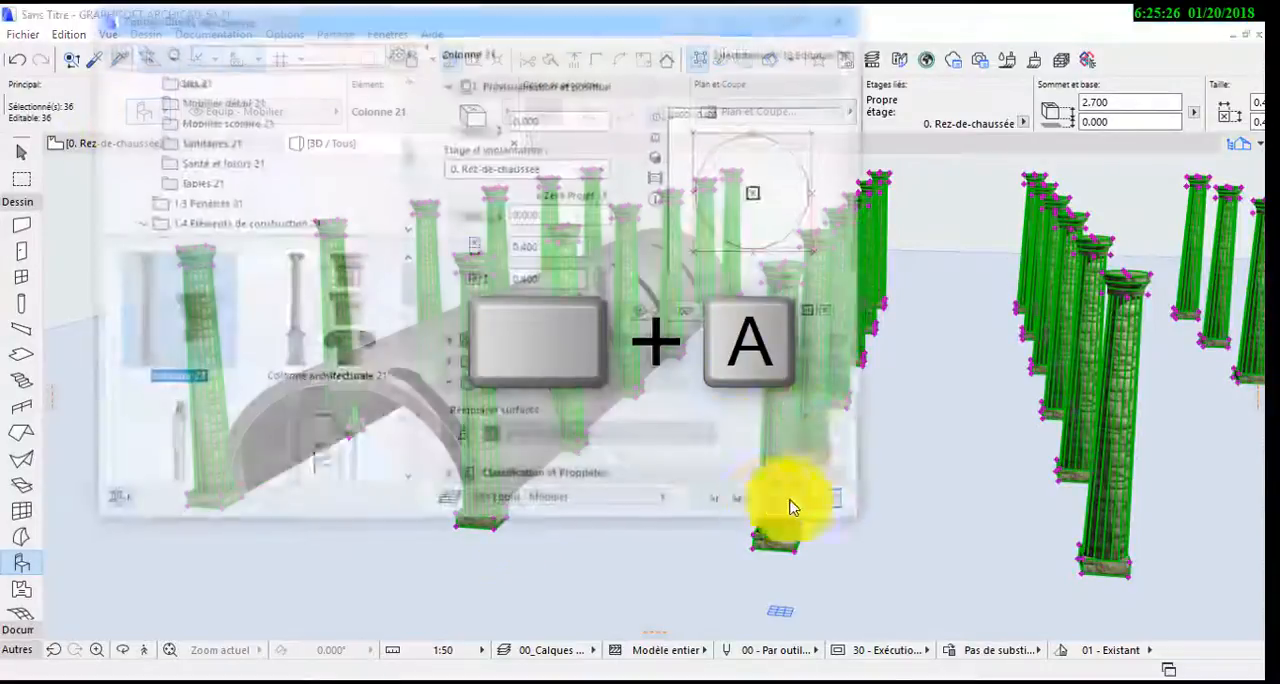
{"action": "left_click", "coordinate": [563, 436]}
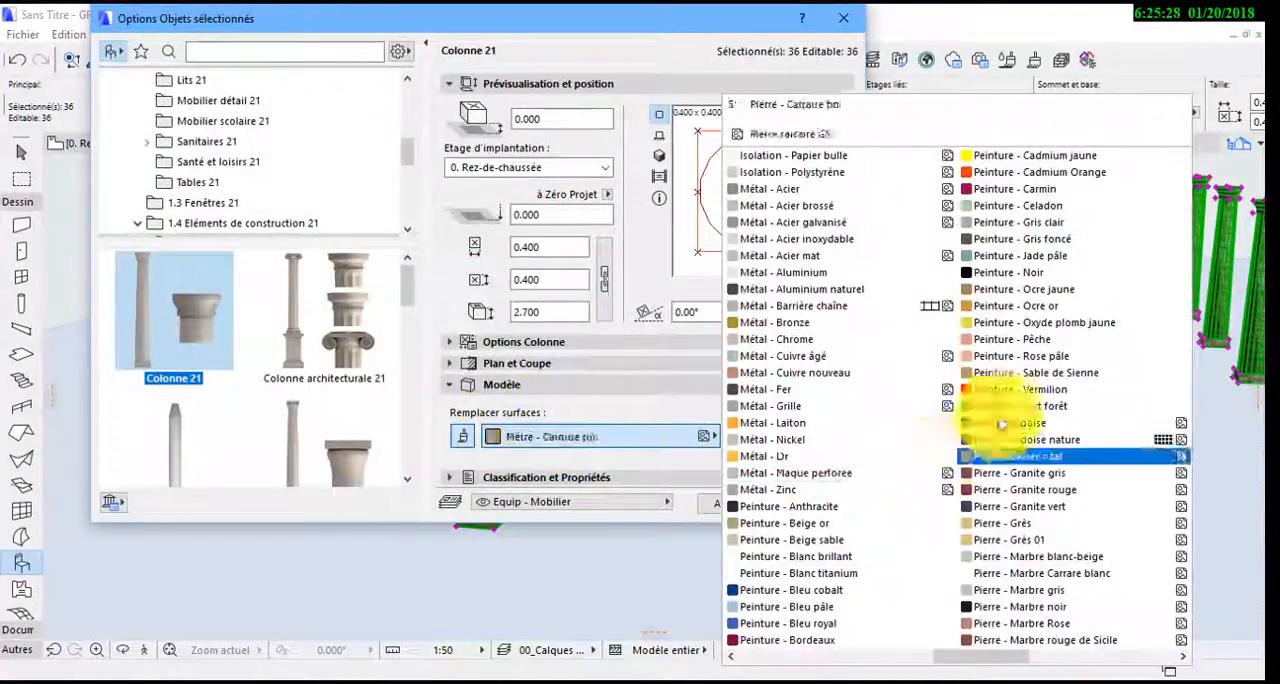
{"action": "left_click", "coordinate": [845, 558]}
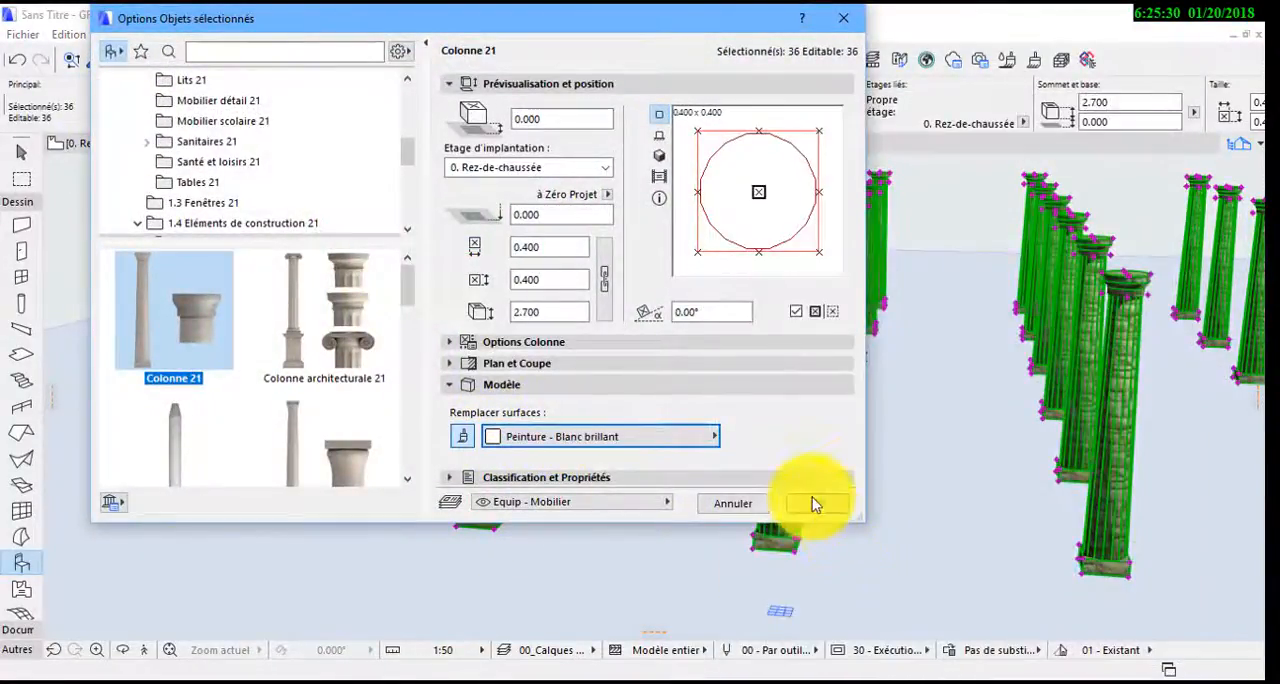
{"action": "left_click", "coordinate": [808, 500]}
{"action": "left_click", "coordinate": [37, 158]}
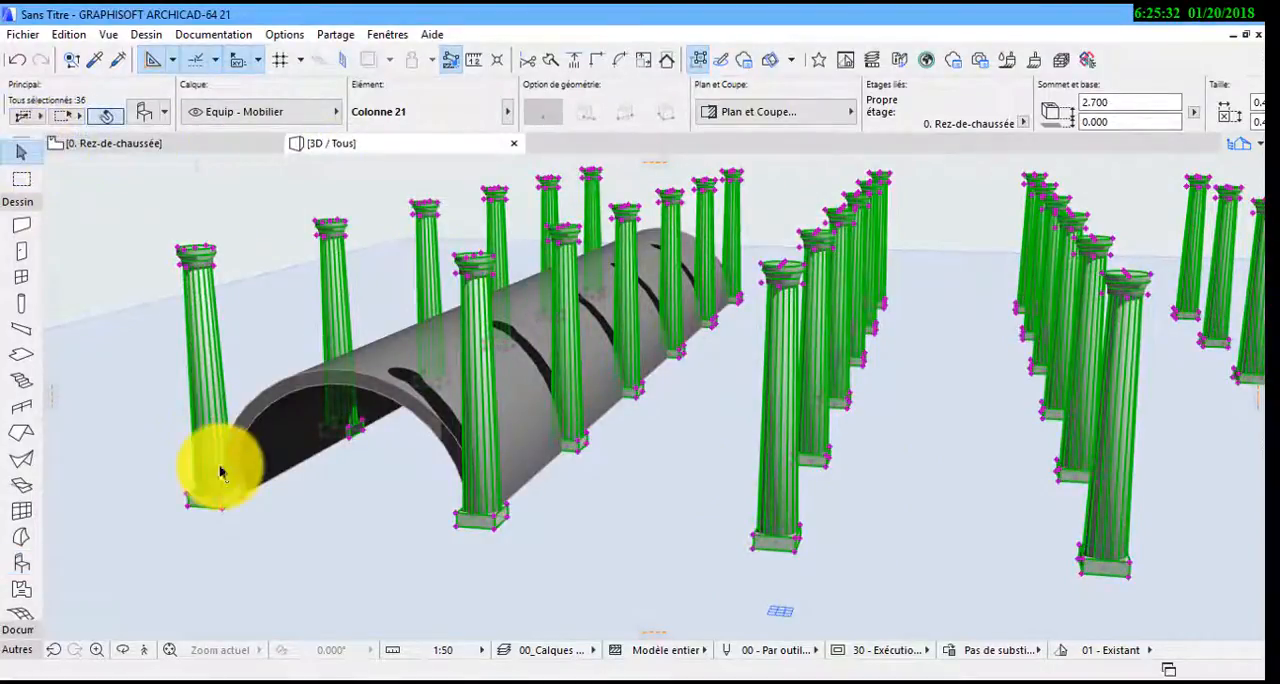
{"action": "left_click", "coordinate": [226, 487]}
{"action": "key", "text": "Escape"}
{"action": "key", "text": "Escape"}
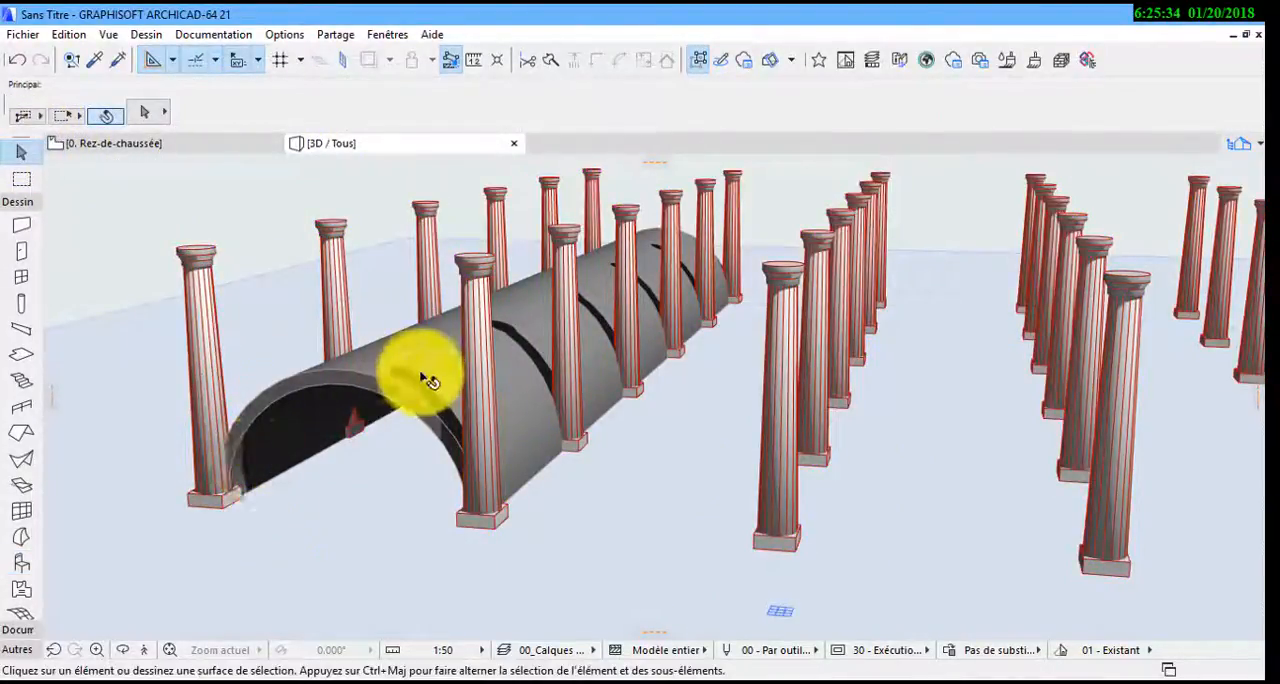
Check the corner column's height and set the shell's altitude to 2.7 m to rest it on the columns
{"action": "middle_click_drag", "start_coordinate": [427, 380], "coordinate": [486, 380], "text": "shift"}
{"action": "left_click", "coordinate": [486, 380]}
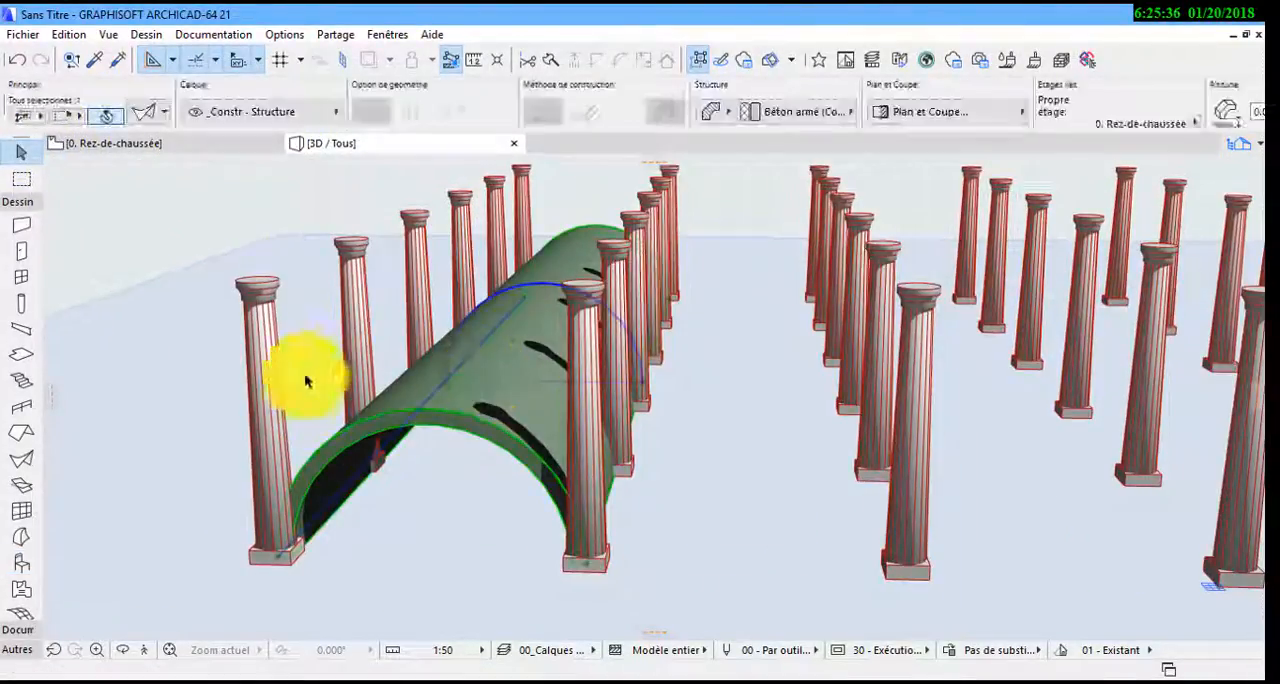
{"action": "left_click", "coordinate": [278, 362]}
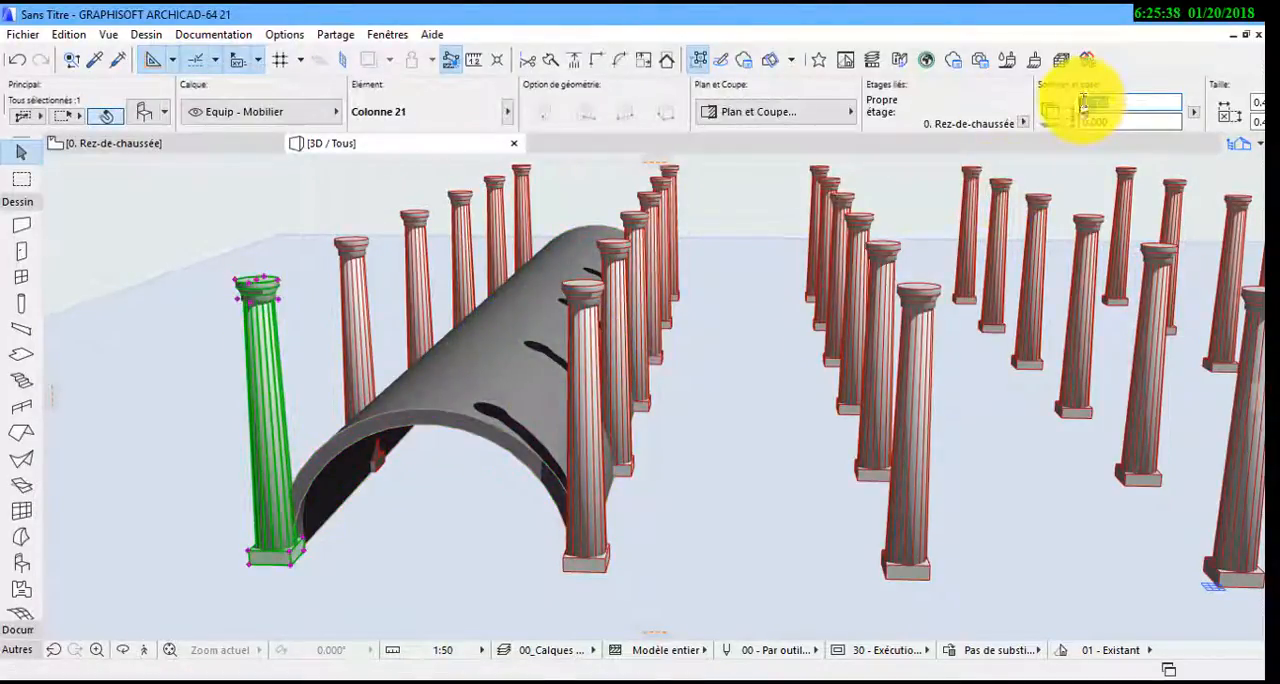
{"action": "left_click", "coordinate": [562, 398]}
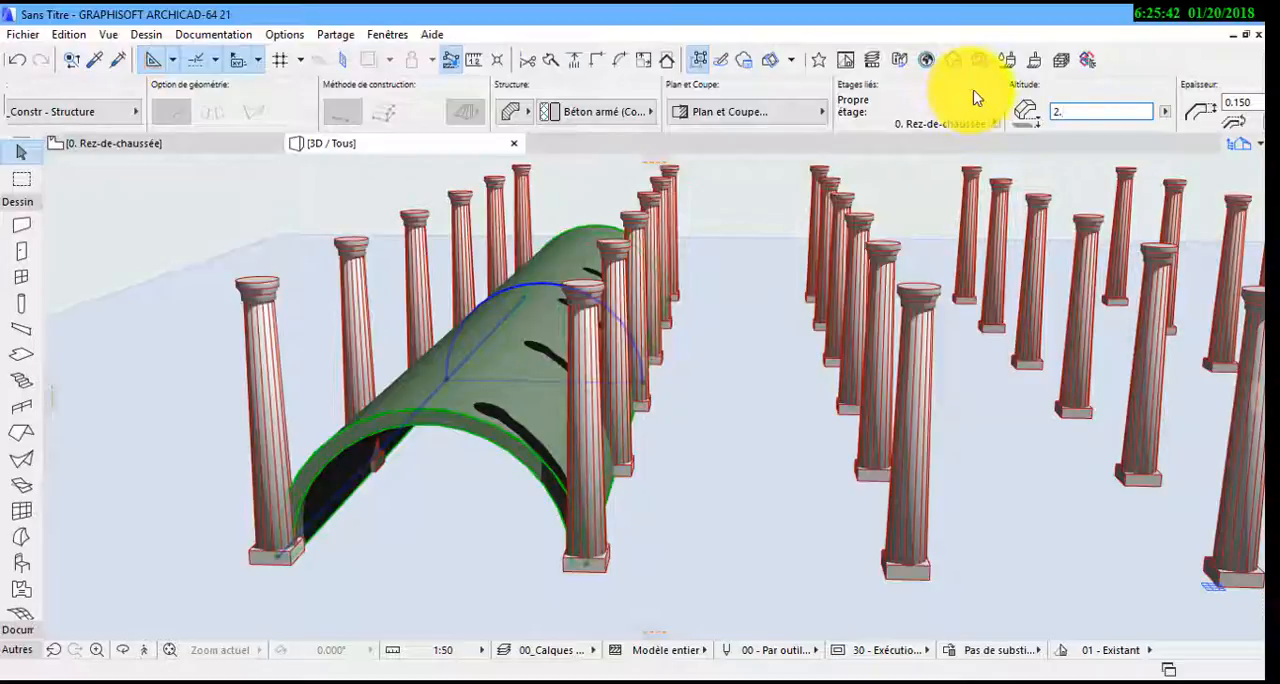
{"action": "key", "text": "Return"}
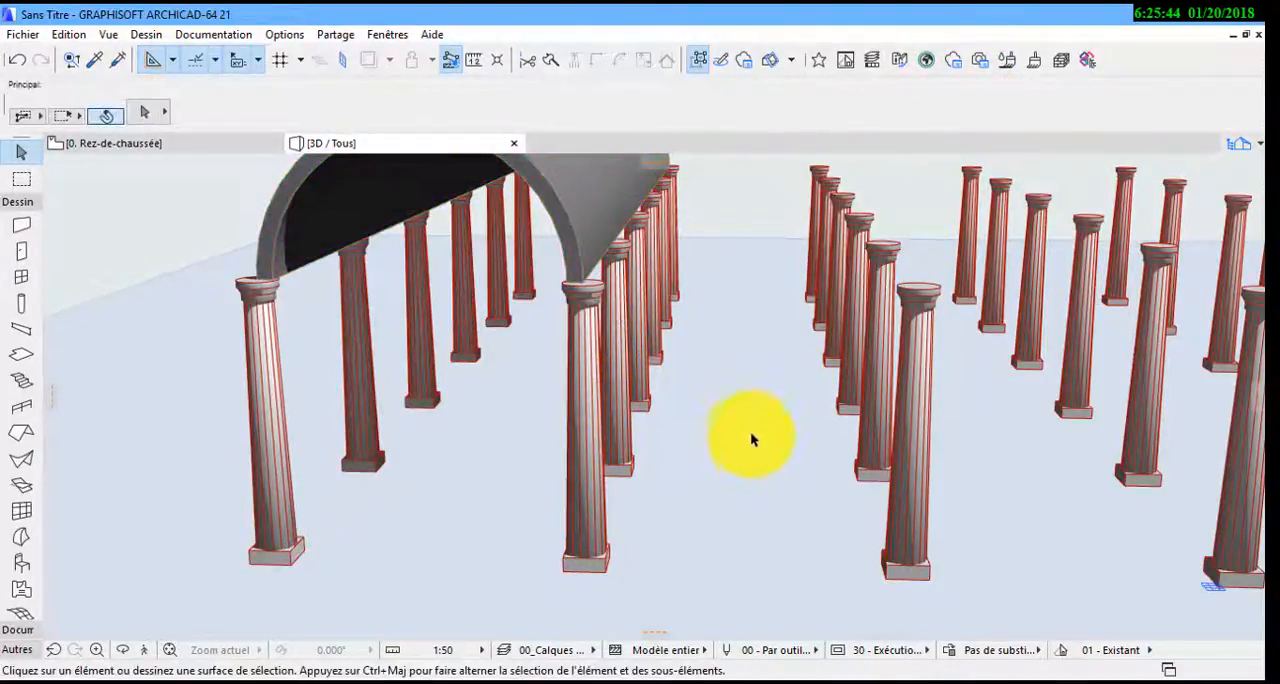
Return to the ground-floor plan and select the extruded shell
{"action": "key", "text": "F2"}
{"action": "left_click", "coordinate": [418, 510]}
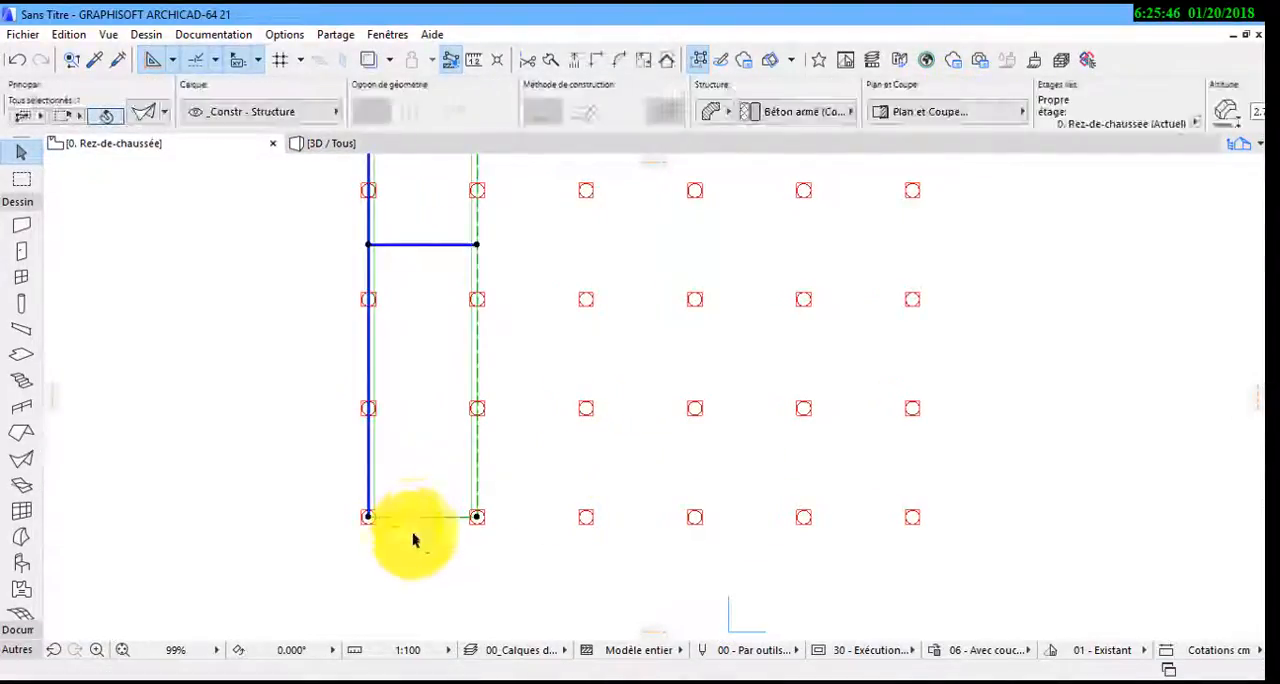
{"action": "left_click", "coordinate": [368, 517]}
{"action": "left_click", "coordinate": [558, 632]}
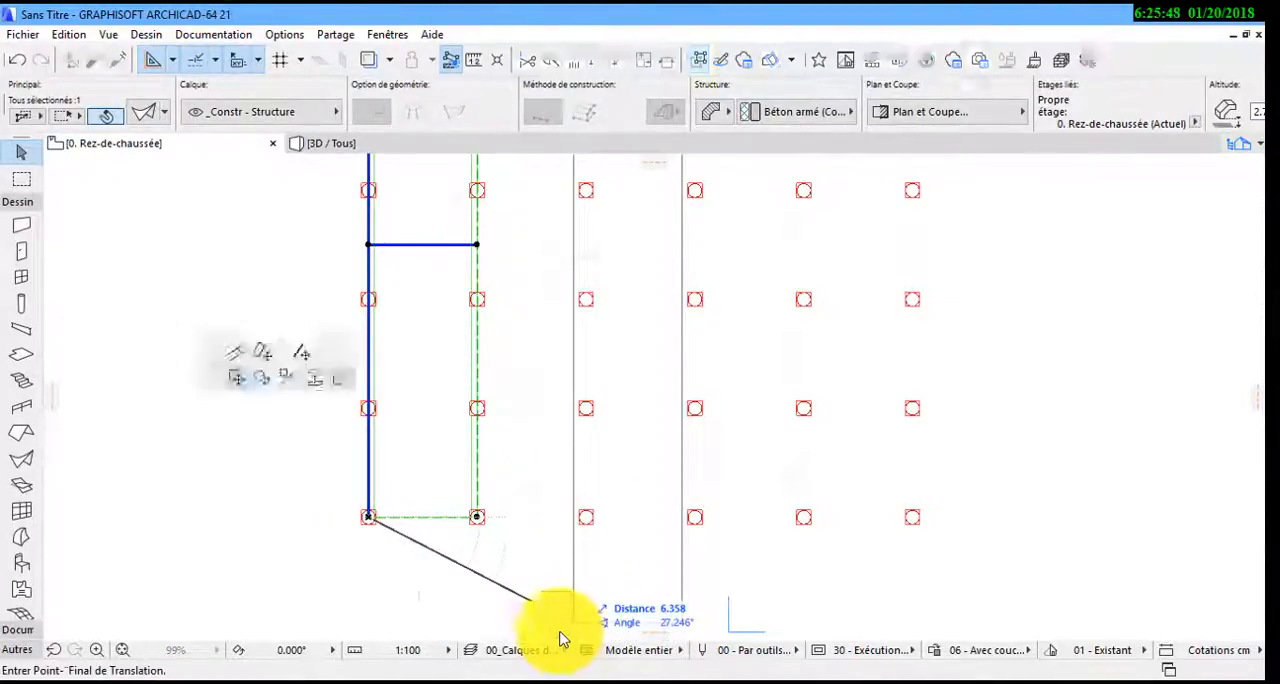
{"action": "left_click", "coordinate": [540, 168]}
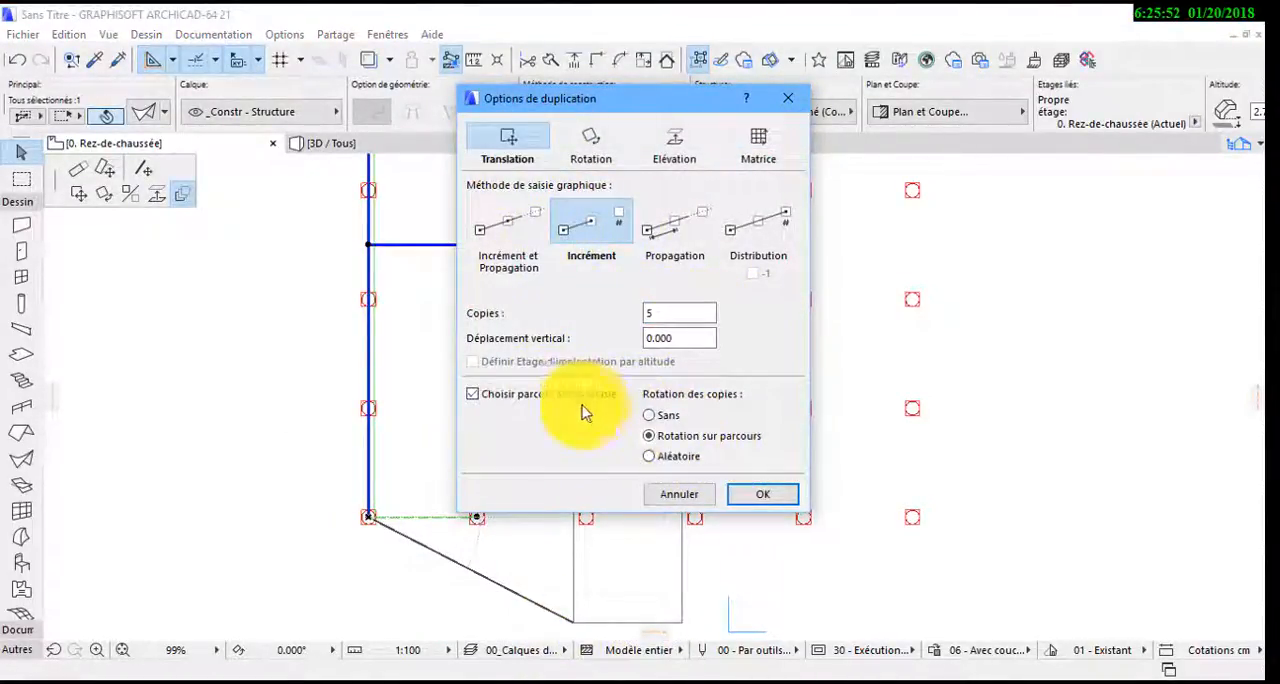
{"action": "left_click", "coordinate": [766, 497]}
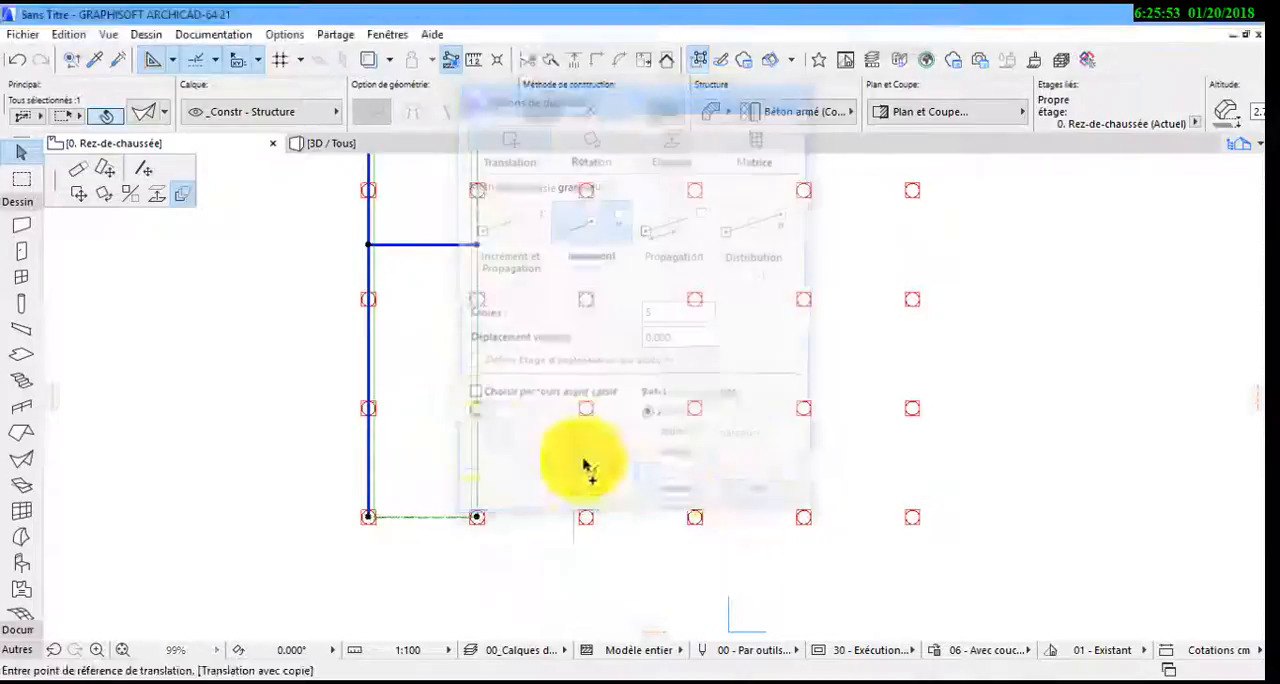
Duplicate the shell by translation with the Incrément method, using one column bay as spacing to make four copies across the remaining rows
{"action": "left_click", "coordinate": [368, 517]}
{"action": "left_click", "coordinate": [563, 433]}
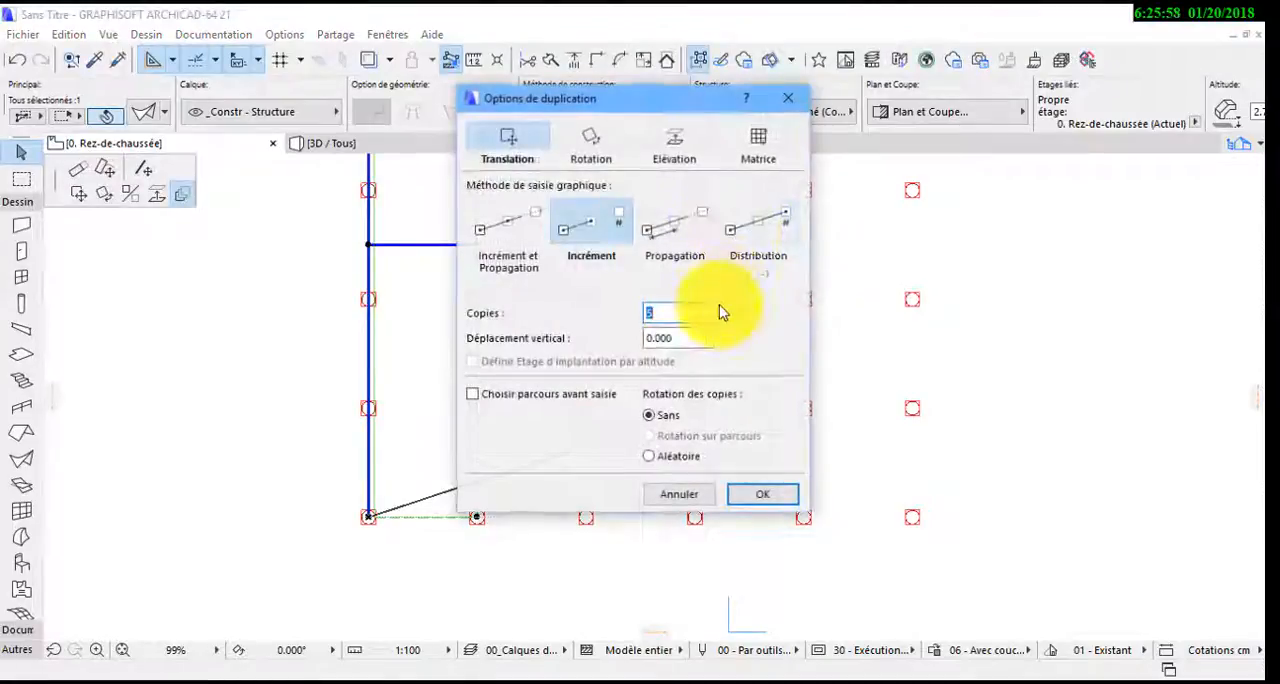
{"action": "key", "text": "Return"}
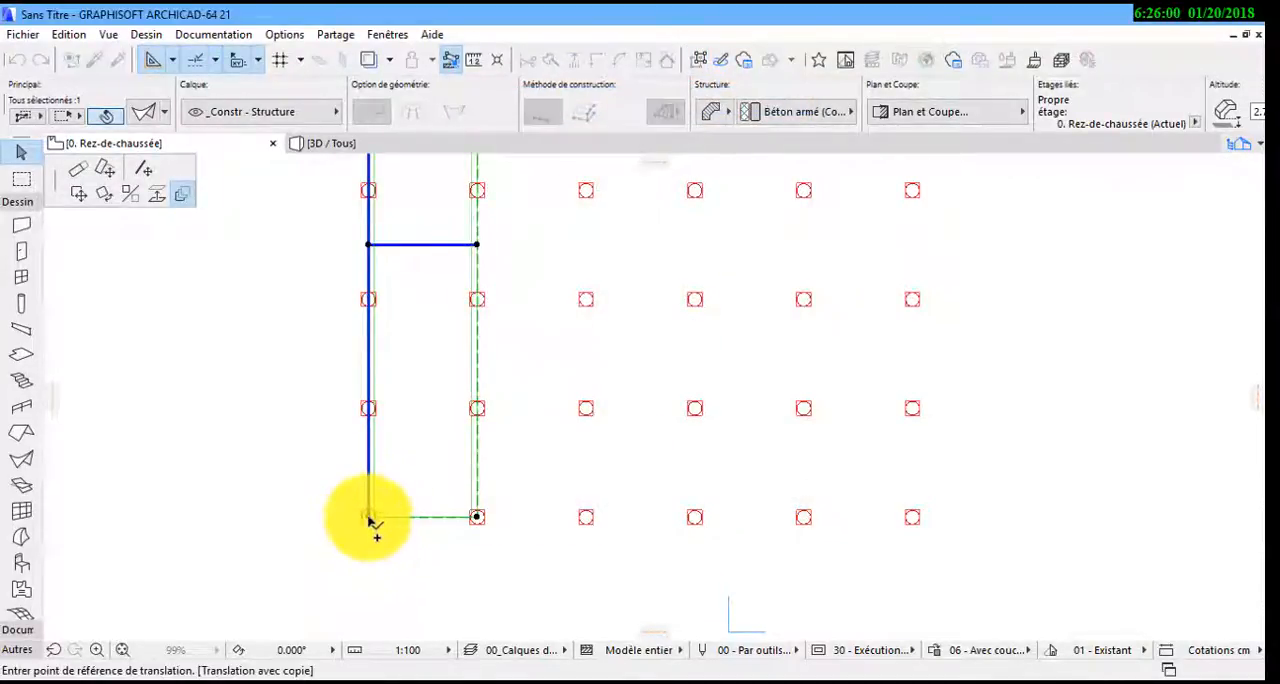
{"action": "left_click", "coordinate": [368, 517]}
{"action": "left_click", "coordinate": [478, 517]}
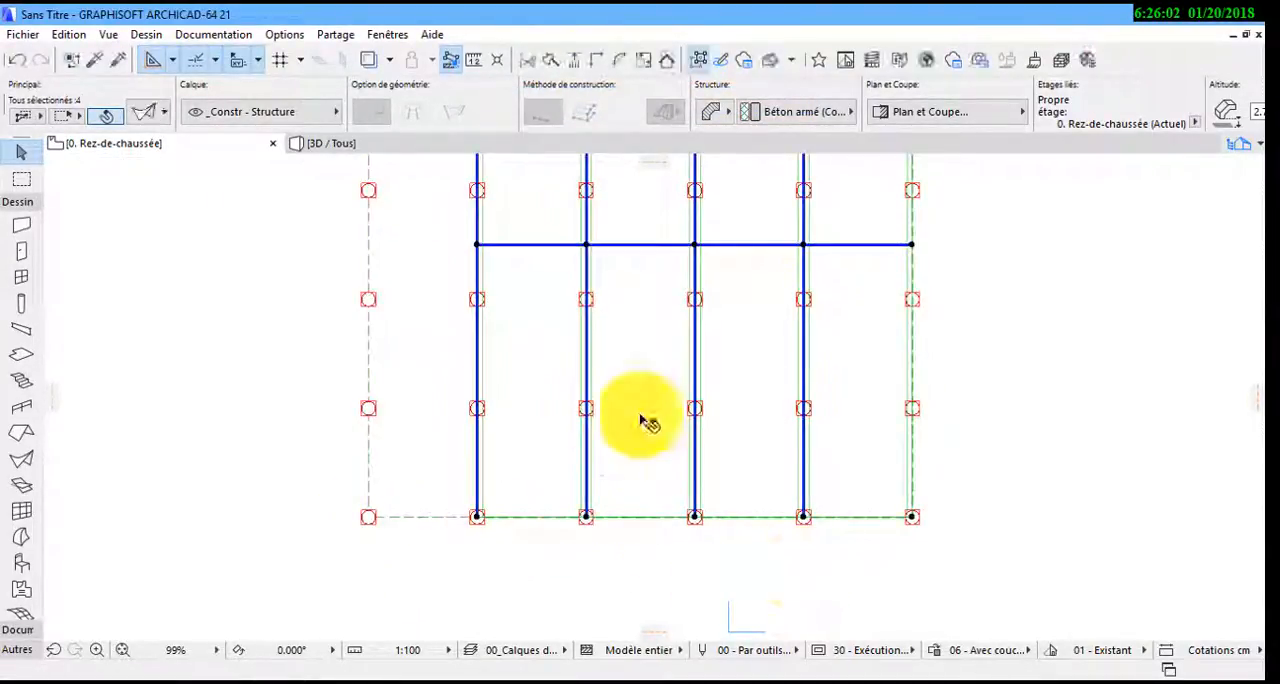
Rotate a copy of all five shells by 90° about the midpoint of the column grid to create the crossing vaults
{"action": "scroll", "coordinate": [775, 423], "scroll_direction": "down", "scroll_amount": 2}
{"action": "scroll", "coordinate": [508, 380], "scroll_direction": "up", "scroll_amount": 2, "text": "shift"}
{"action": "scroll", "coordinate": [757, 370], "scroll_direction": "up", "scroll_amount": 2, "text": "shift"}
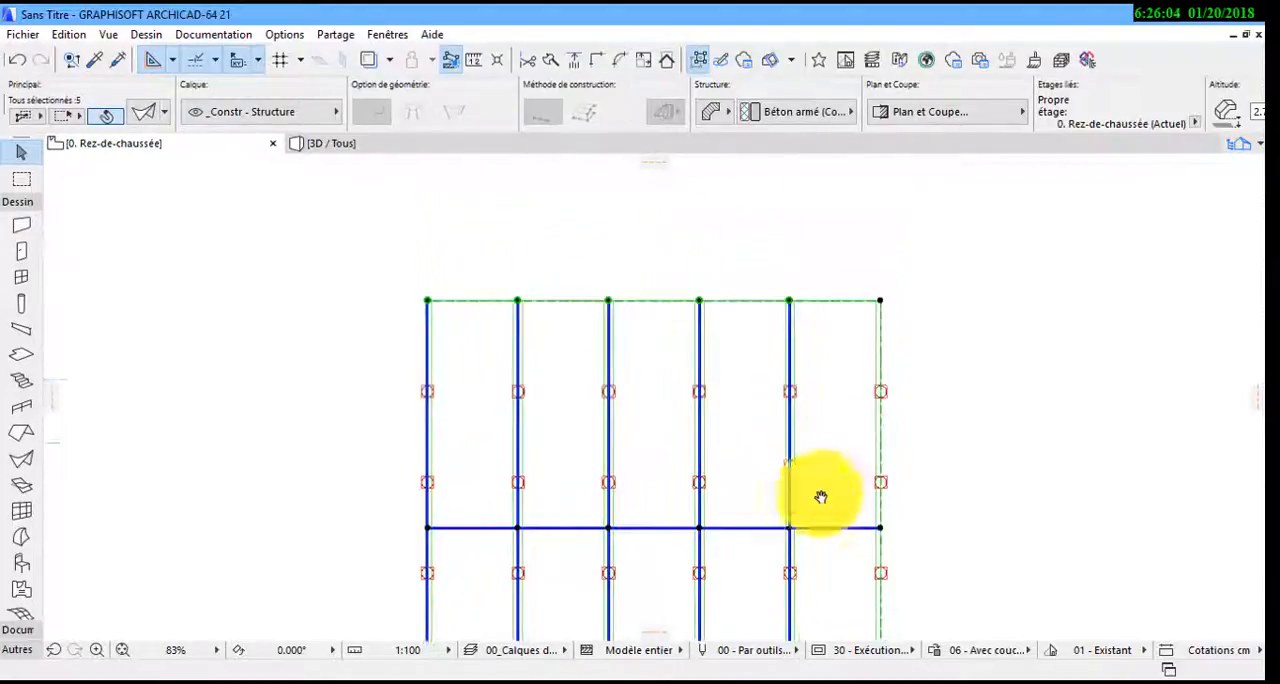
{"action": "left_click", "coordinate": [880, 300]}
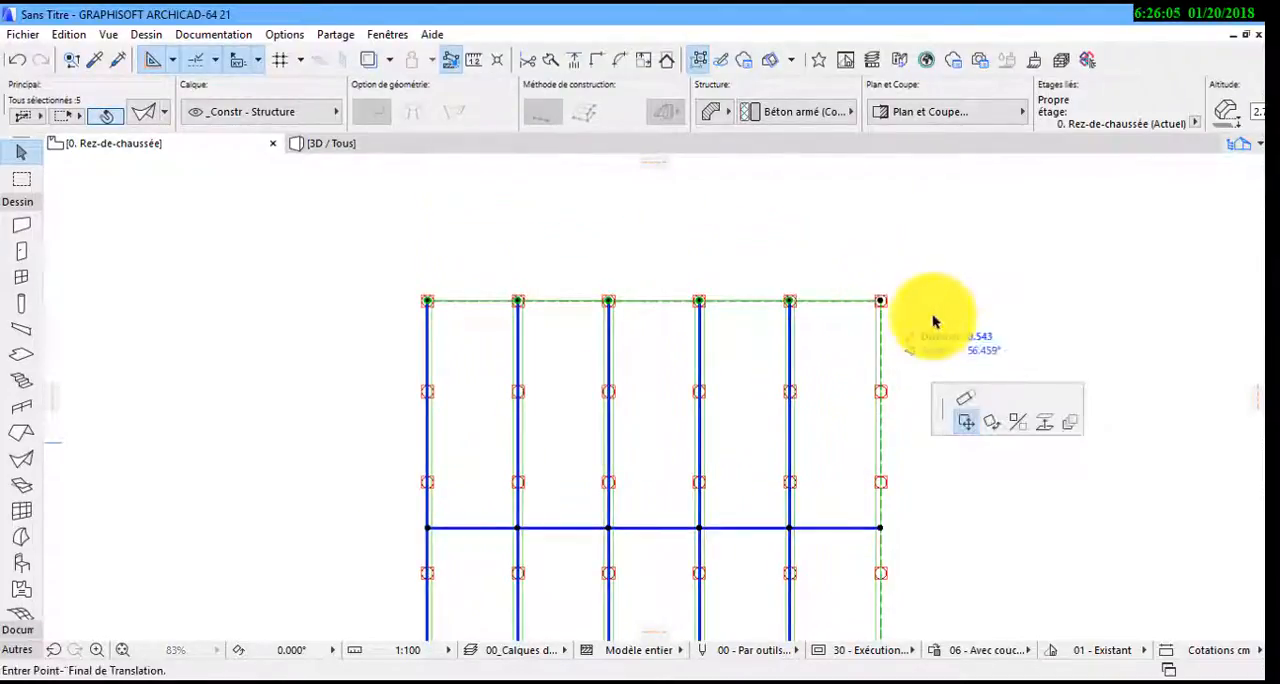
{"action": "left_click", "coordinate": [992, 425]}
{"action": "middle_click_drag", "start_coordinate": [678, 536], "coordinate": [735, 381]}
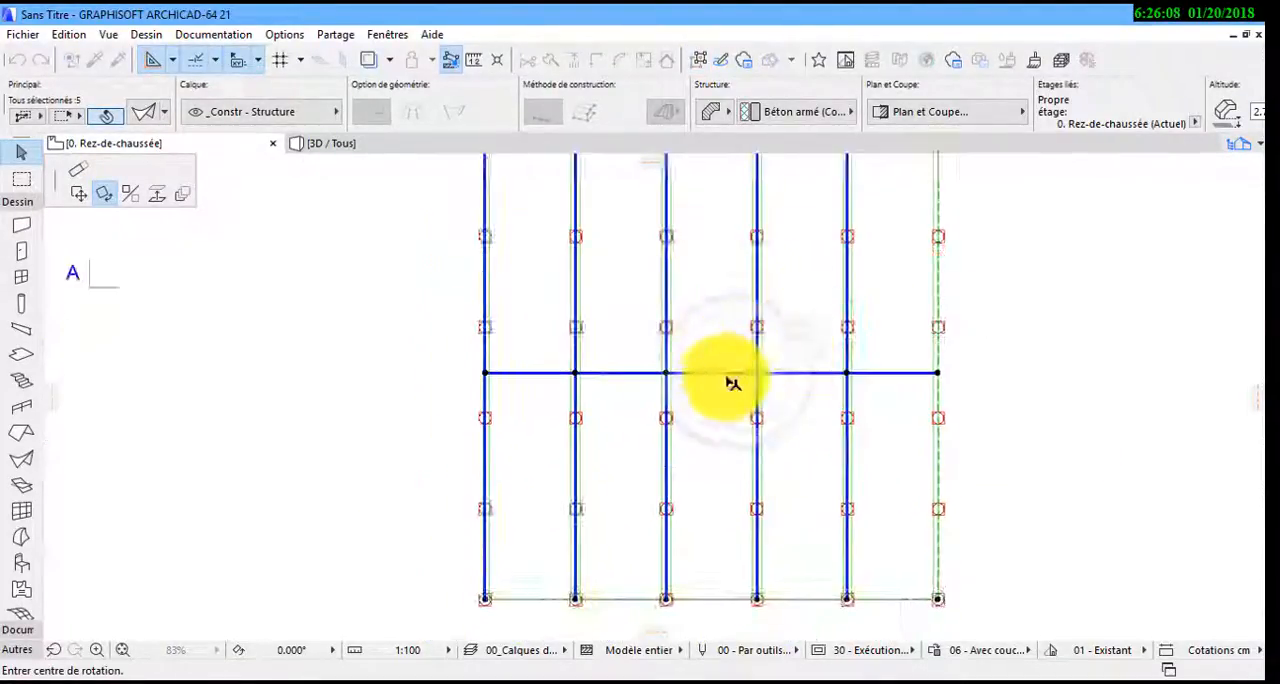
{"action": "left_click", "coordinate": [711, 373]}
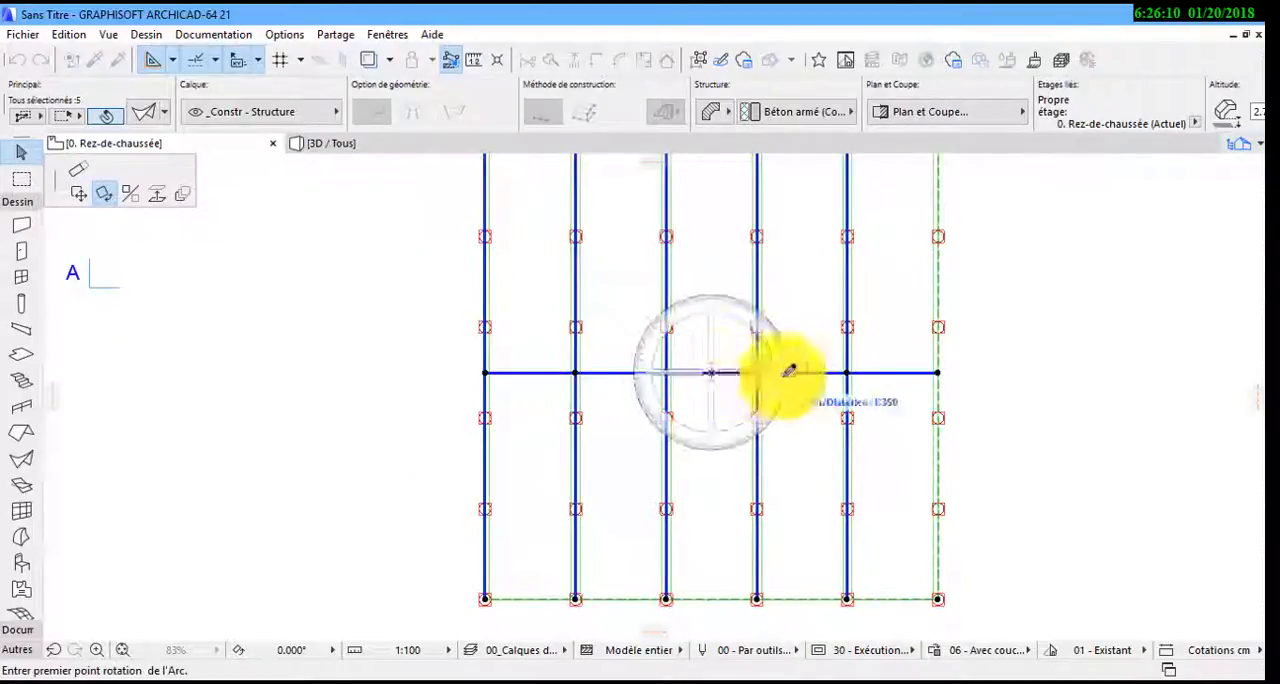
{"action": "left_click", "coordinate": [940, 371]}
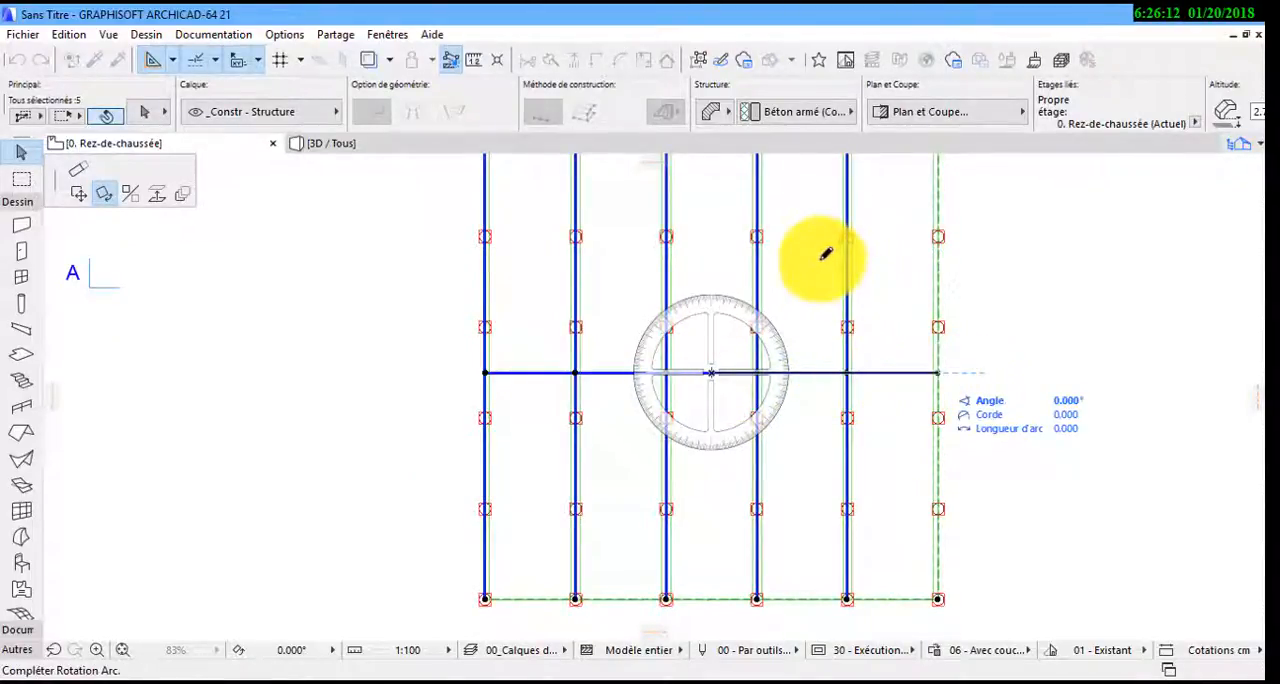
{"action": "key", "text": "ctrl"}
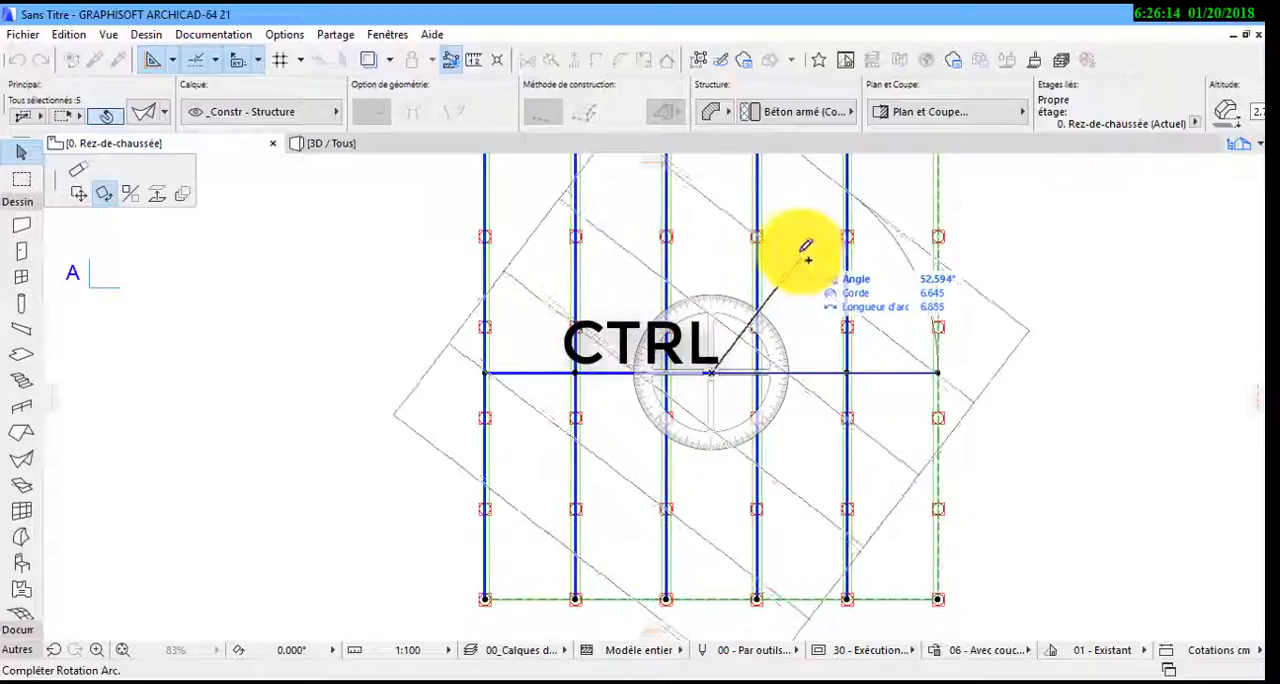
{"action": "middle_click_drag", "start_coordinate": [789, 272], "coordinate": [784, 353]}
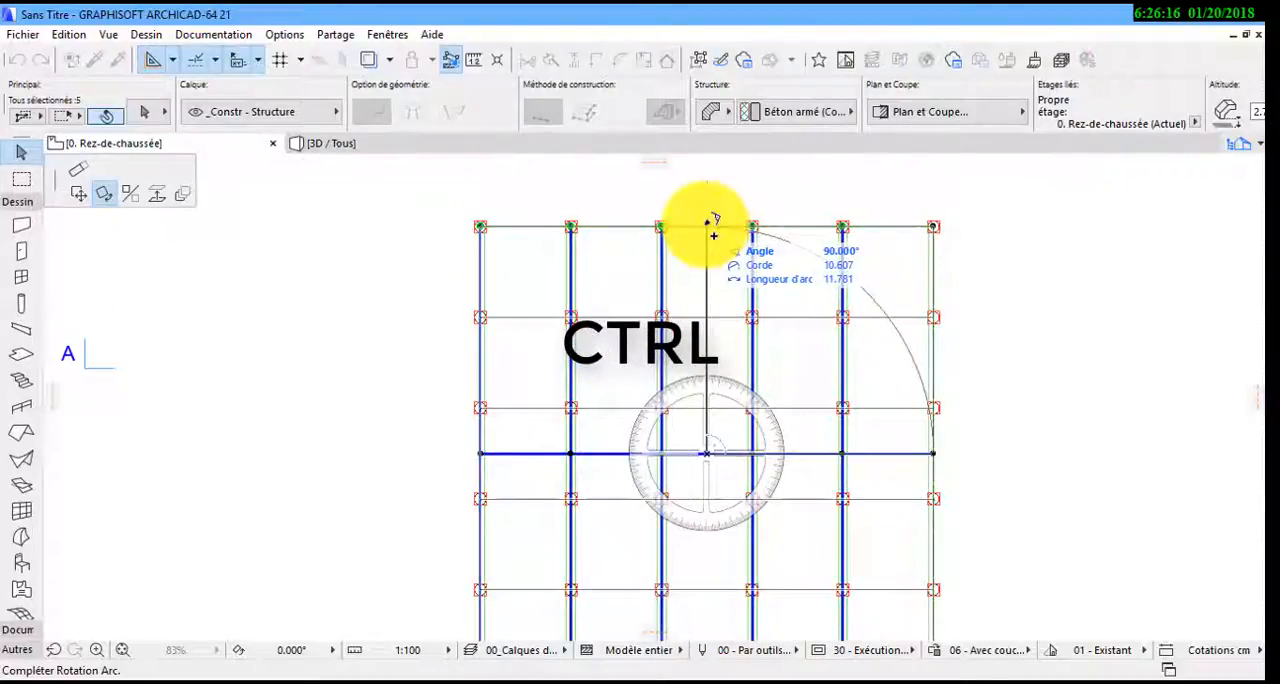
{"action": "left_click", "coordinate": [922, 246]}
{"action": "middle_click_drag", "start_coordinate": [910, 328], "coordinate": [854, 222]}
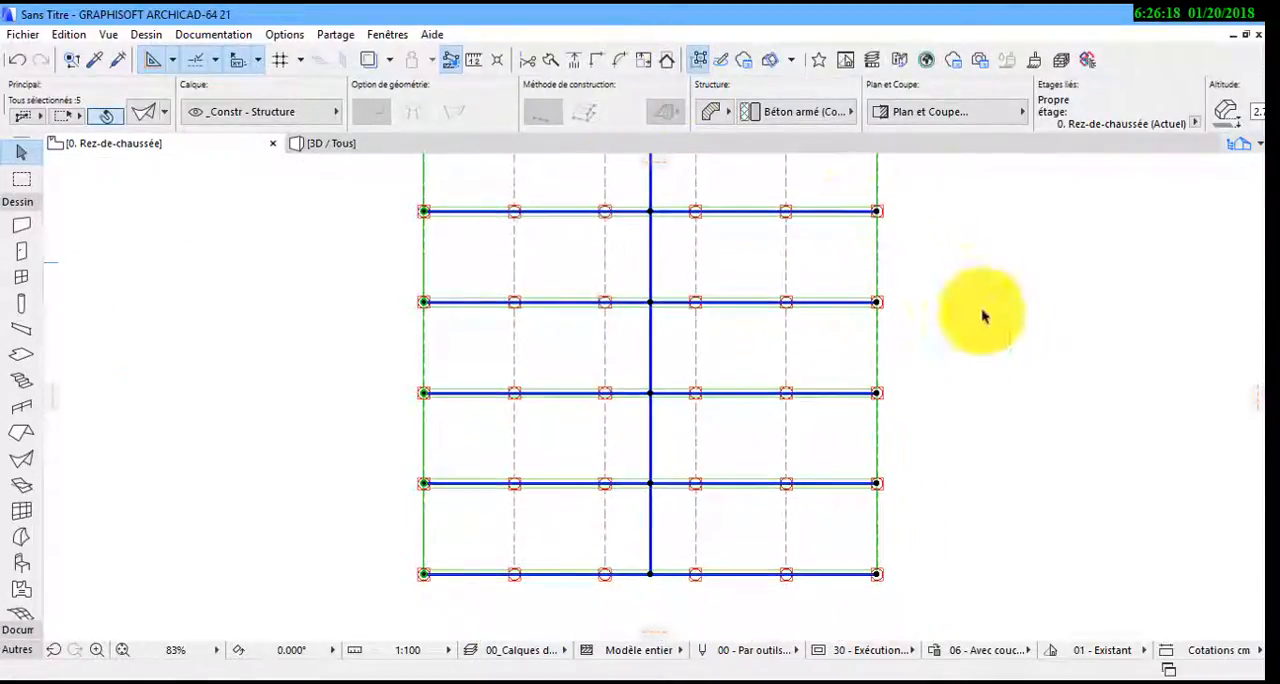
Show the crossing vaults in 3D and select all the shells in the model
{"action": "key", "text": "Escape"}
{"action": "key", "text": "F3"}
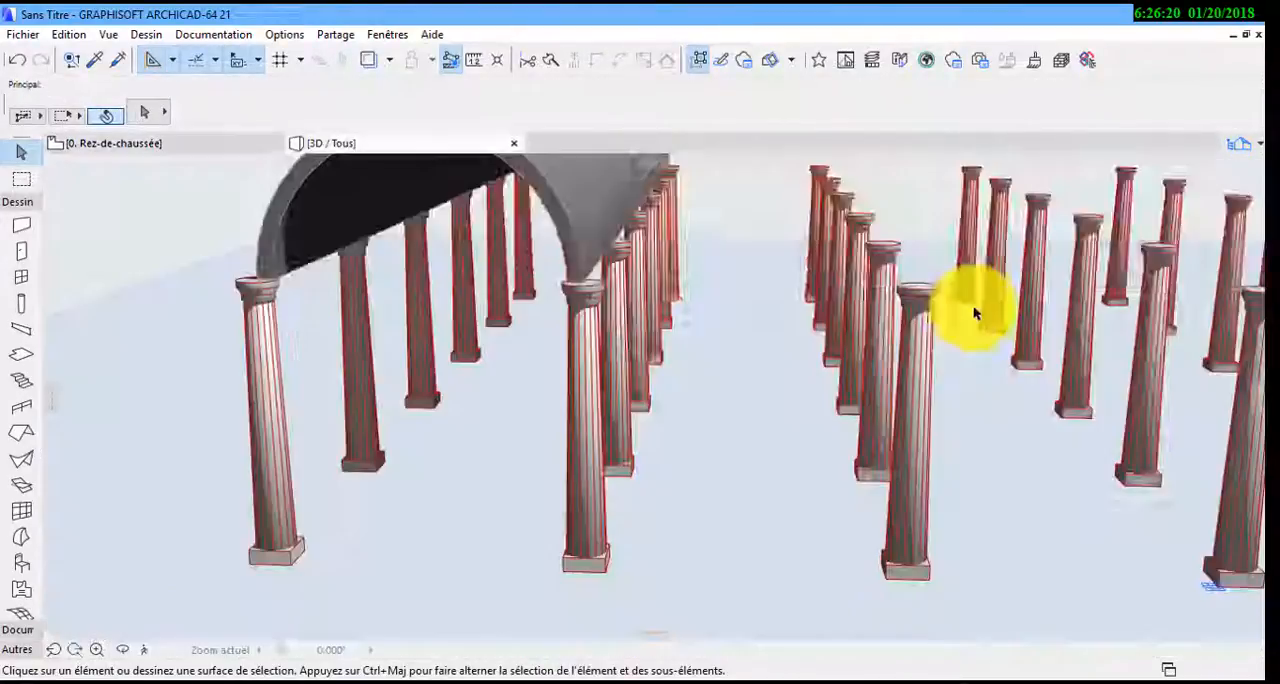
{"action": "scroll", "coordinate": [949, 289], "scroll_direction": "down", "scroll_amount": 2}
{"action": "middle_click_drag", "start_coordinate": [762, 357], "coordinate": [3, 488]}
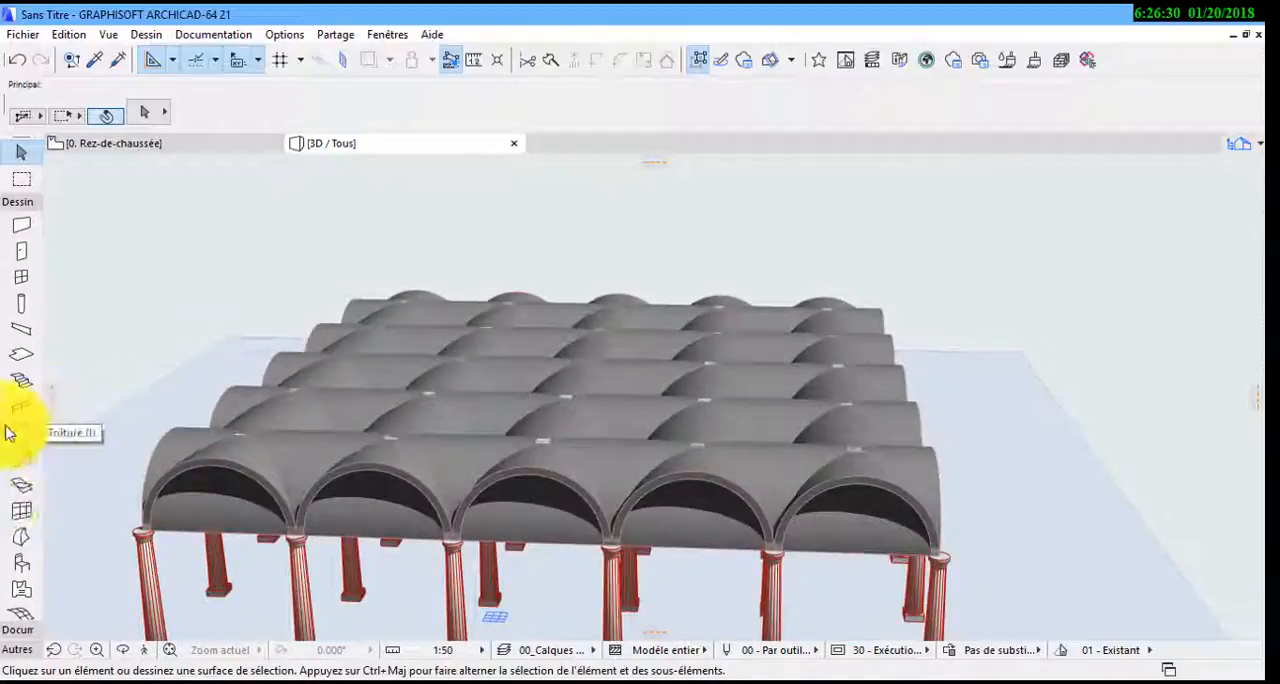
{"action": "left_click", "coordinate": [27, 463]}
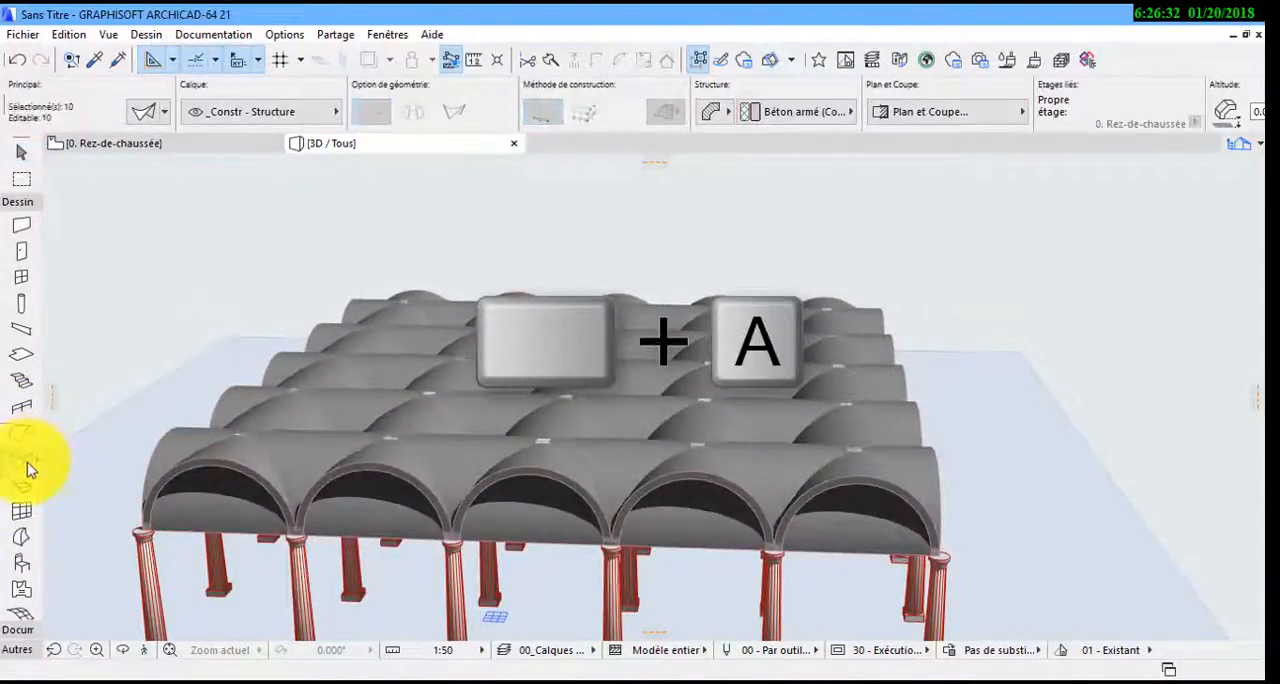
{"action": "key", "text": "ctrl+a"}
{"action": "left_click", "coordinate": [24, 155]}
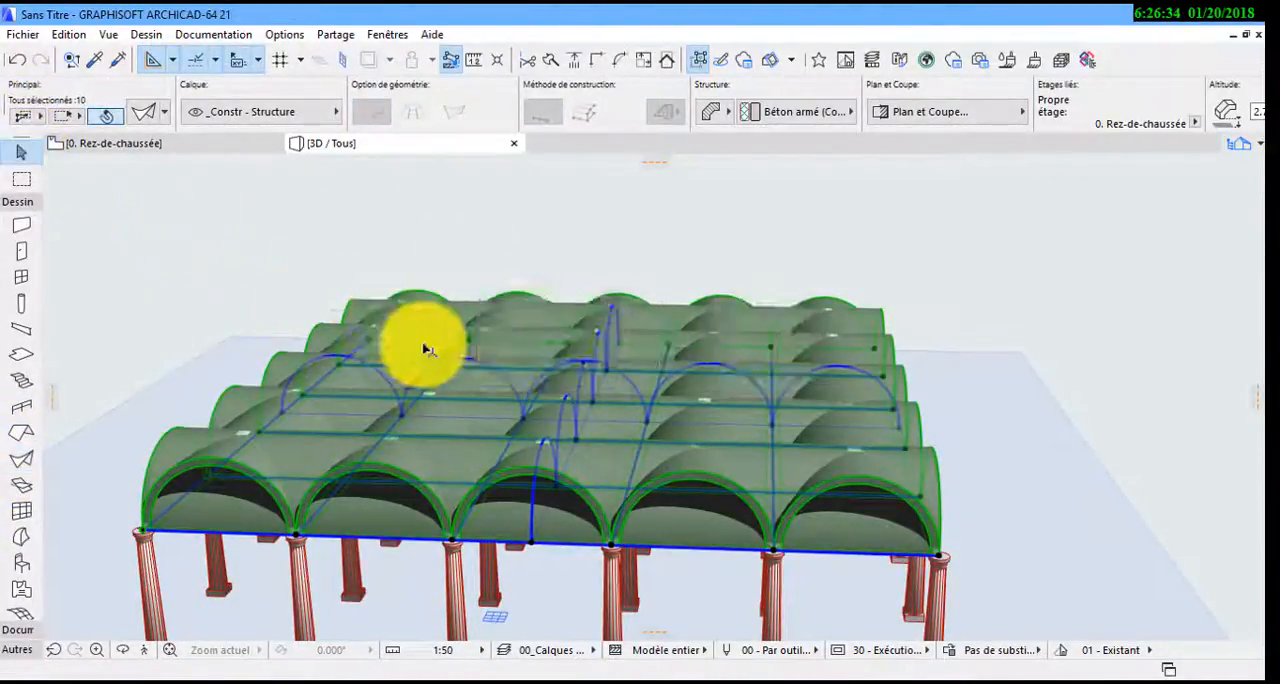
{"action": "left_click", "coordinate": [425, 350]}
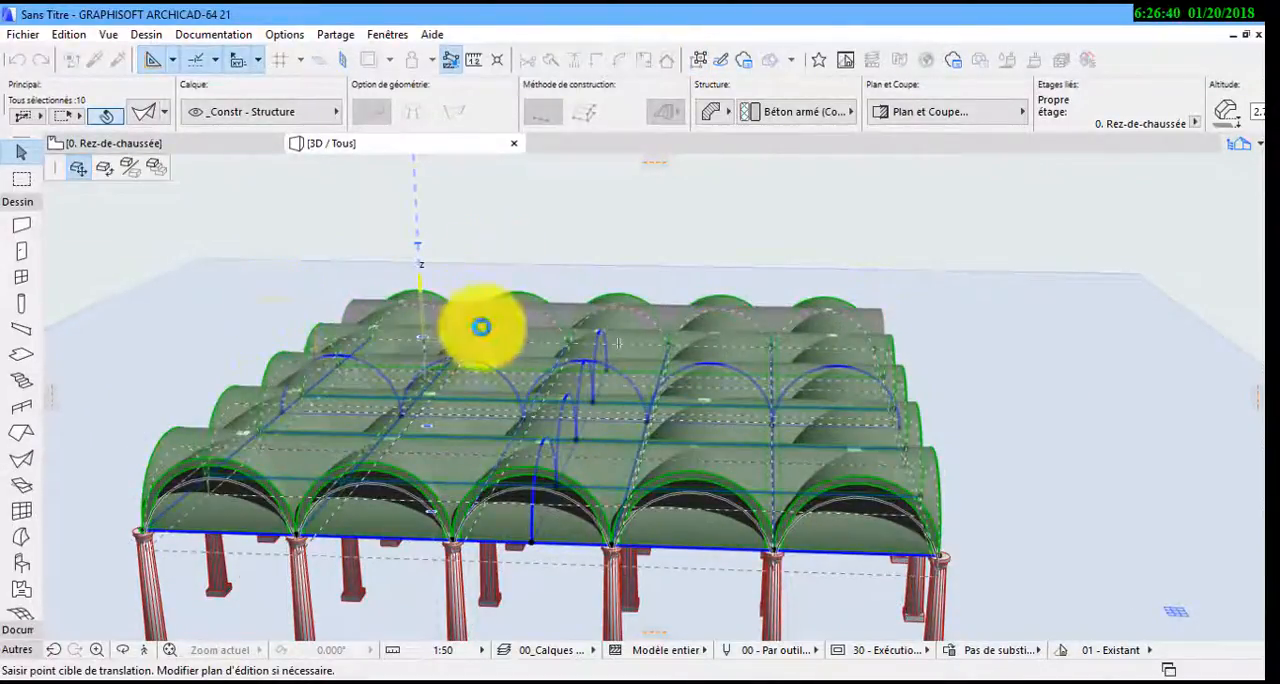
{"action": "key", "text": "Escape"}
{"action": "right_click", "coordinate": [421, 324]}
{"action": "left_click", "coordinate": [406, 323]}
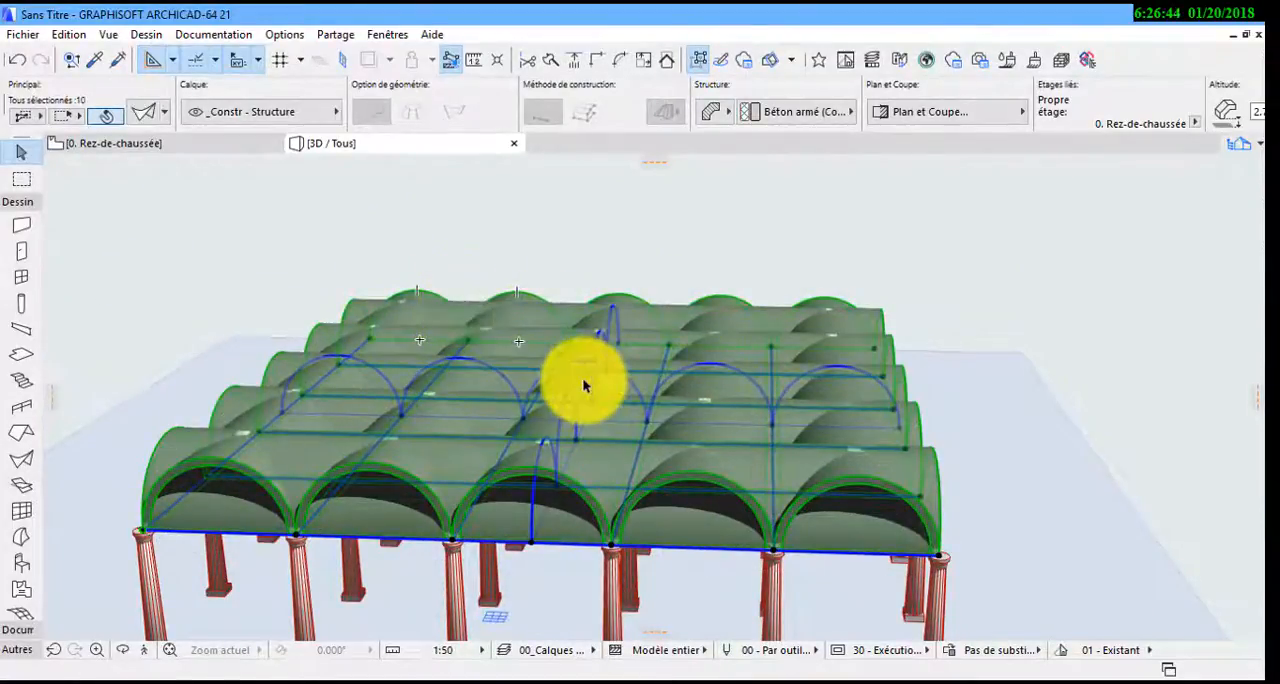
Trim the shells to one another using the roofs and shells of the current selection, and clear the selection
{"action": "right_click", "coordinate": [612, 465]}
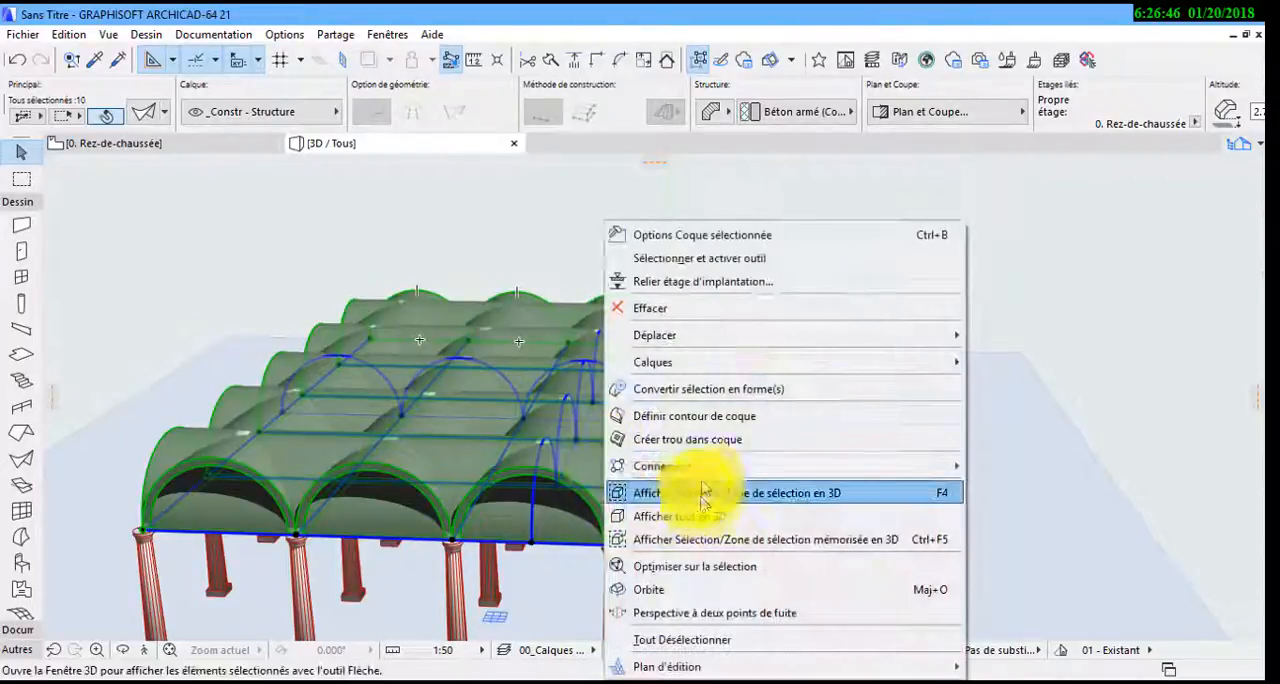
{"action": "mouse_move", "coordinate": [857, 468]}
{"action": "left_click", "coordinate": [1012, 470]}
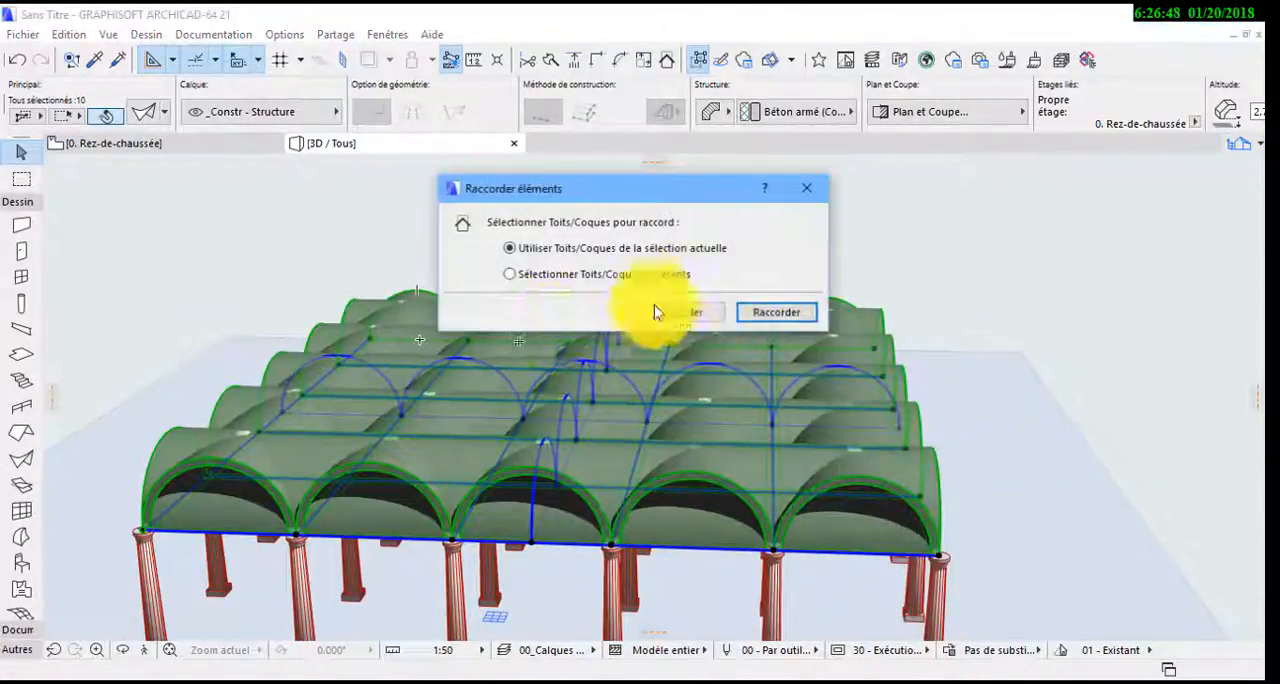
{"action": "left_click", "coordinate": [777, 312]}
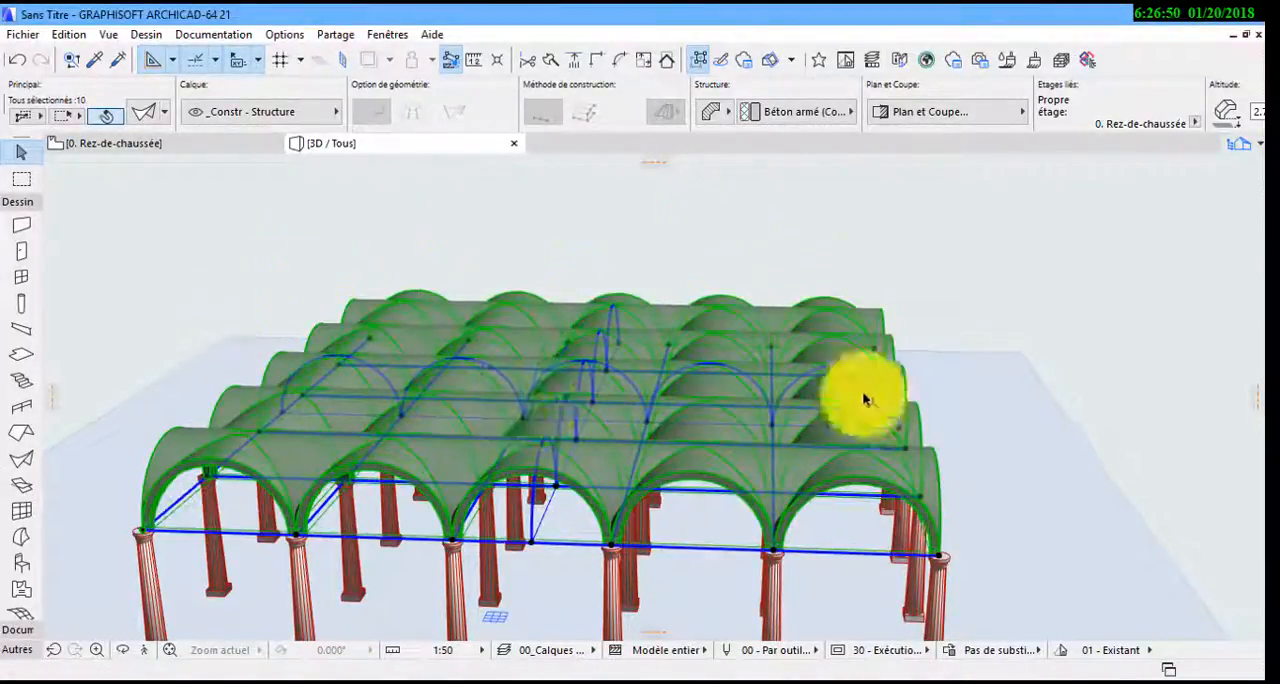
{"action": "middle_click_drag", "start_coordinate": [868, 445], "coordinate": [1040, 532], "text": "shift"}
{"action": "left_click", "coordinate": [1046, 532]}
{"action": "middle_click_drag", "start_coordinate": [949, 520], "coordinate": [171, 480], "text": "shift"}
Create a rectangular terrain mesh with the Env. - Terre material, extending beyond the column grid on all sides
{"action": "left_click", "coordinate": [21, 614]}
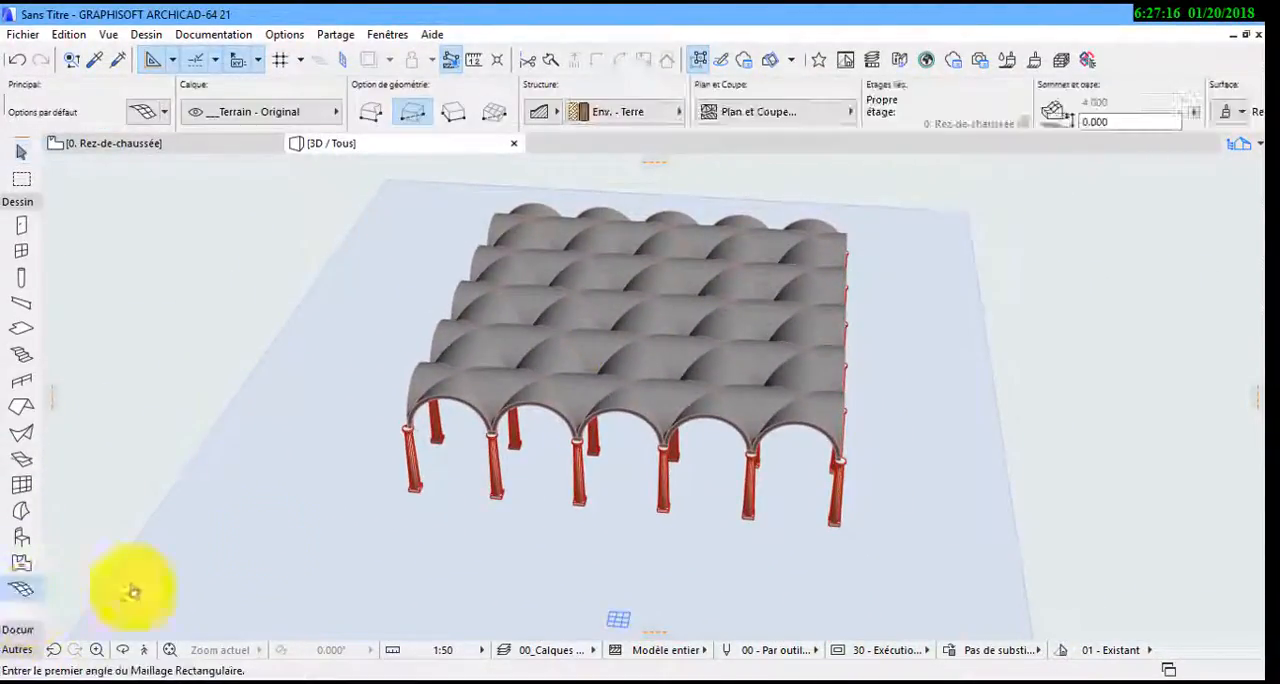
{"action": "left_click", "coordinate": [318, 200]}
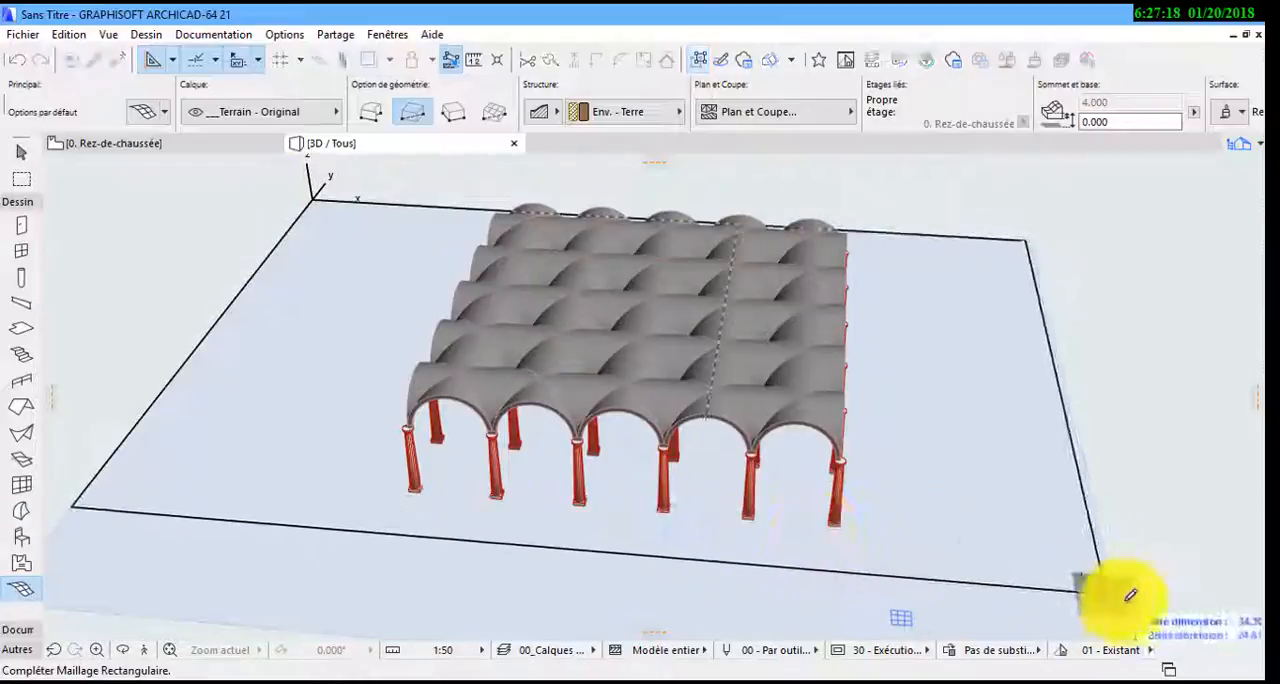
{"action": "left_click", "coordinate": [1166, 609]}
{"action": "middle_click_drag", "start_coordinate": [1002, 493], "coordinate": [866, 431], "text": "shift"}
Offset the terrain mesh edge alongside the colonnade outward by about 5.6 m and clear the selection
{"action": "left_click", "coordinate": [20, 152]}
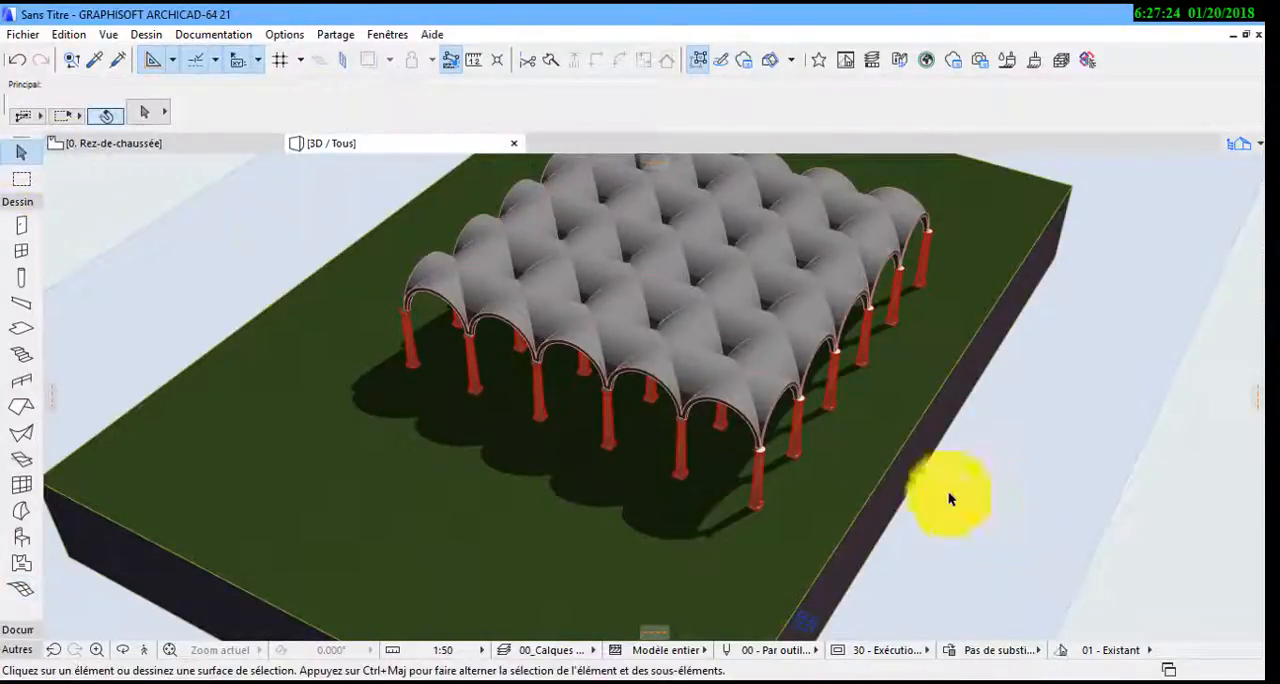
{"action": "left_click", "coordinate": [894, 466]}
{"action": "left_click", "coordinate": [896, 465]}
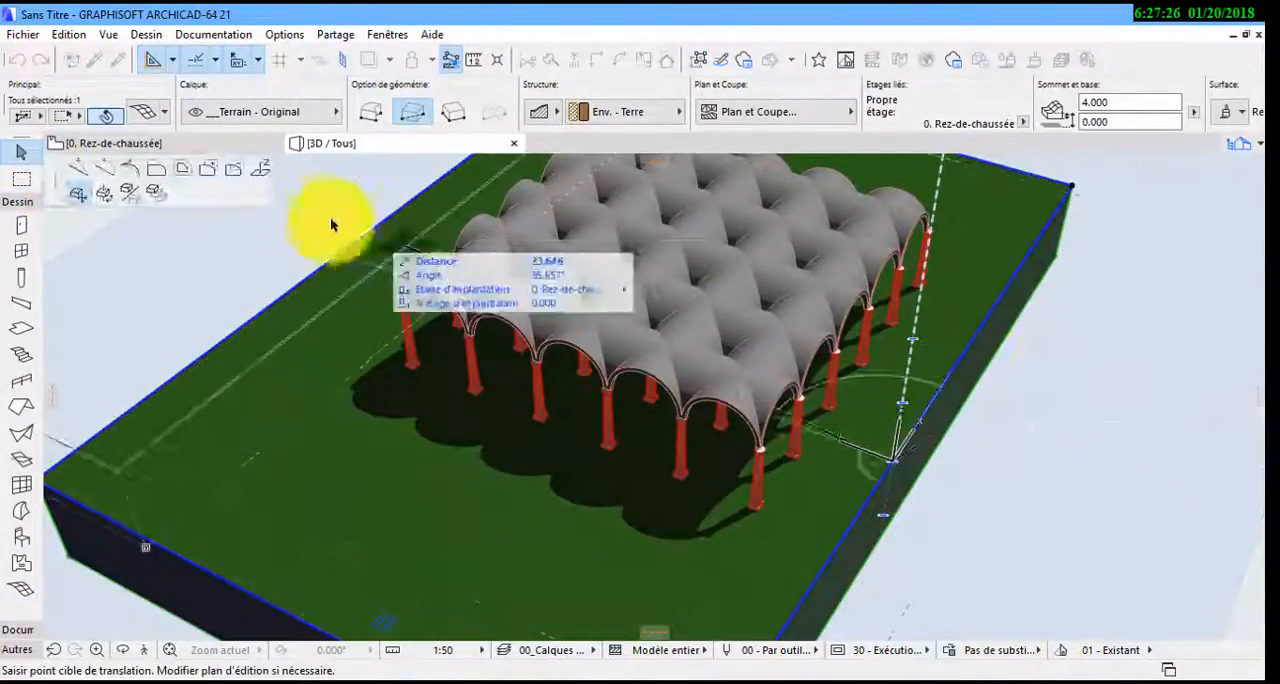
{"action": "left_click", "coordinate": [155, 170]}
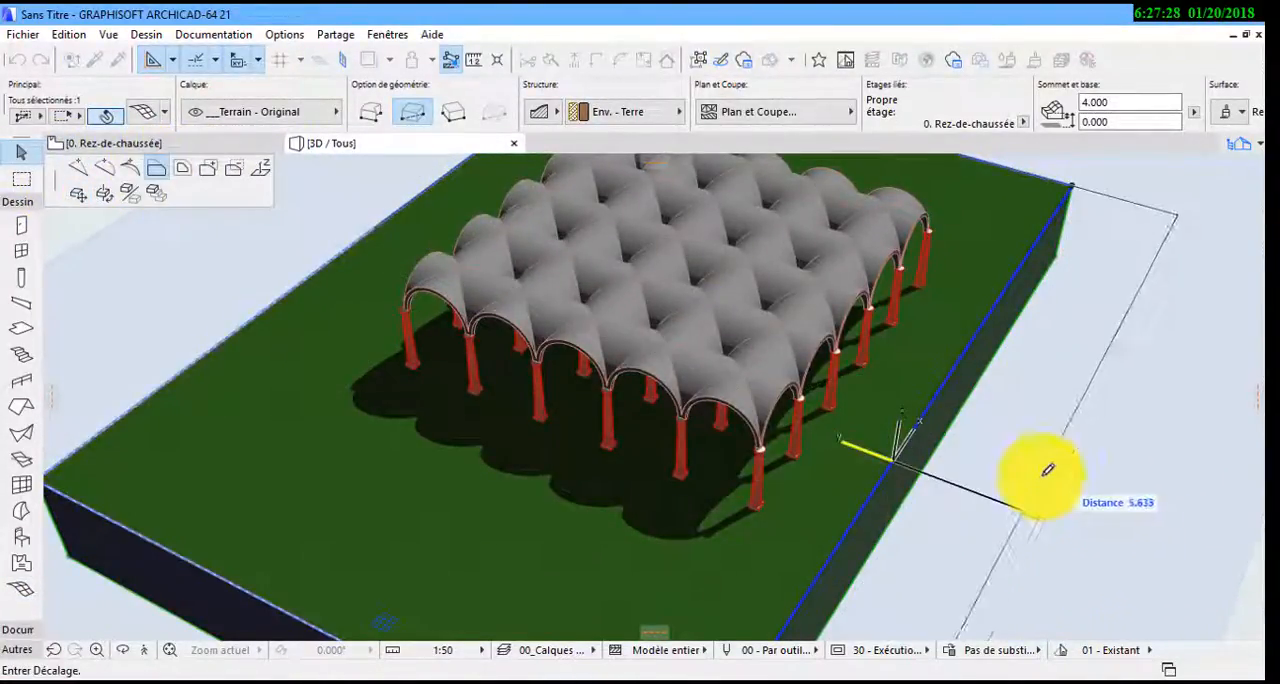
{"action": "left_click", "coordinate": [1047, 470]}
{"action": "middle_click_drag", "start_coordinate": [946, 460], "coordinate": [866, 458]}
{"action": "left_click", "coordinate": [1148, 546]}
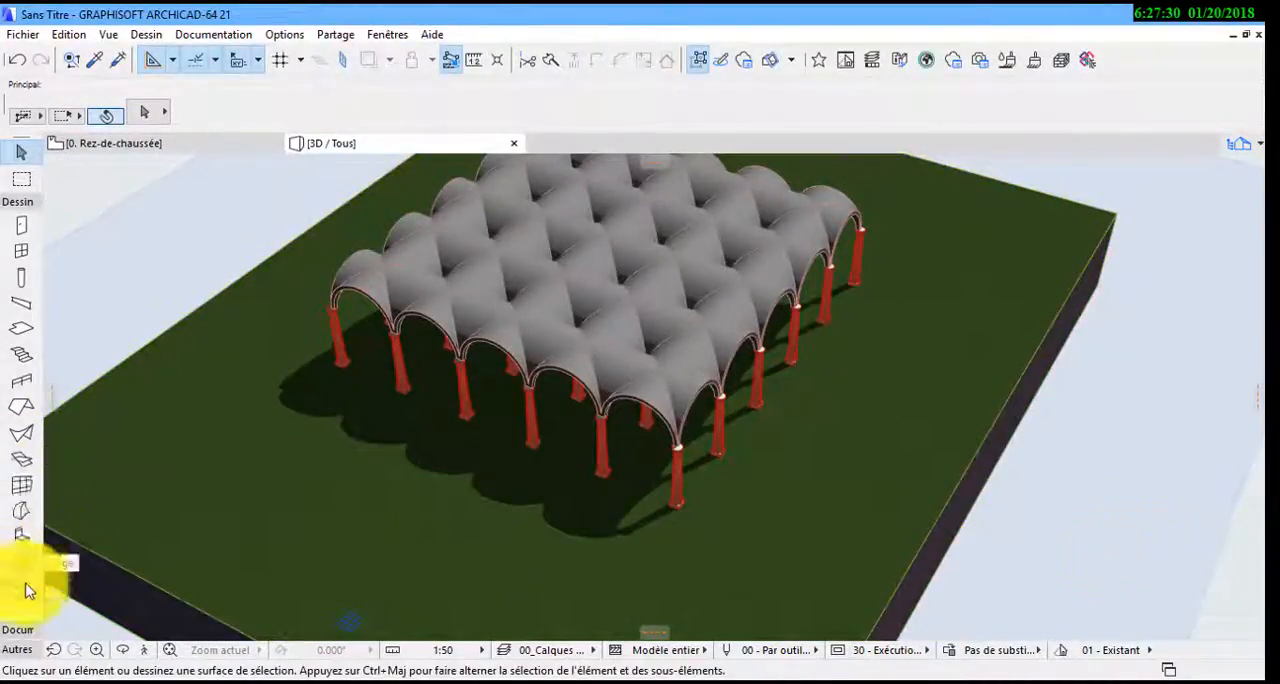
Draw a rectangular slab on the terrain around the colonnade, leaving a margin outside the outer columns
{"action": "left_click", "coordinate": [22, 330]}
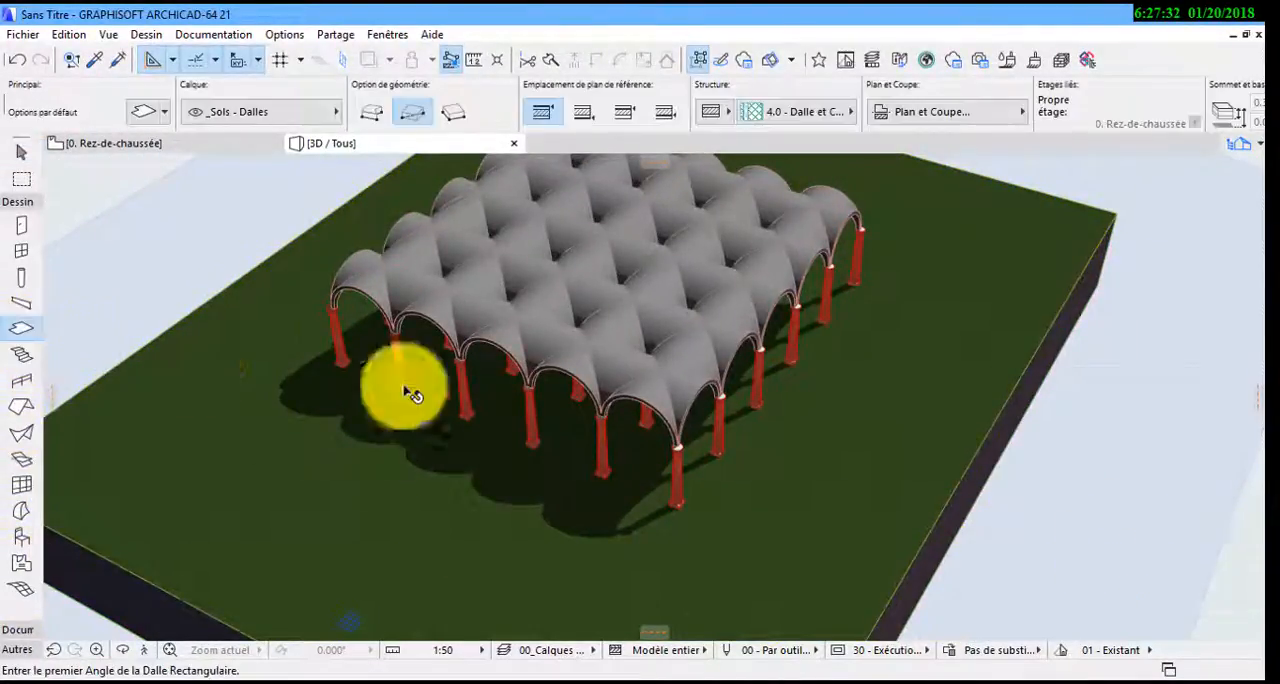
{"action": "middle_click_drag", "start_coordinate": [684, 414], "coordinate": [660, 351], "text": "shift"}
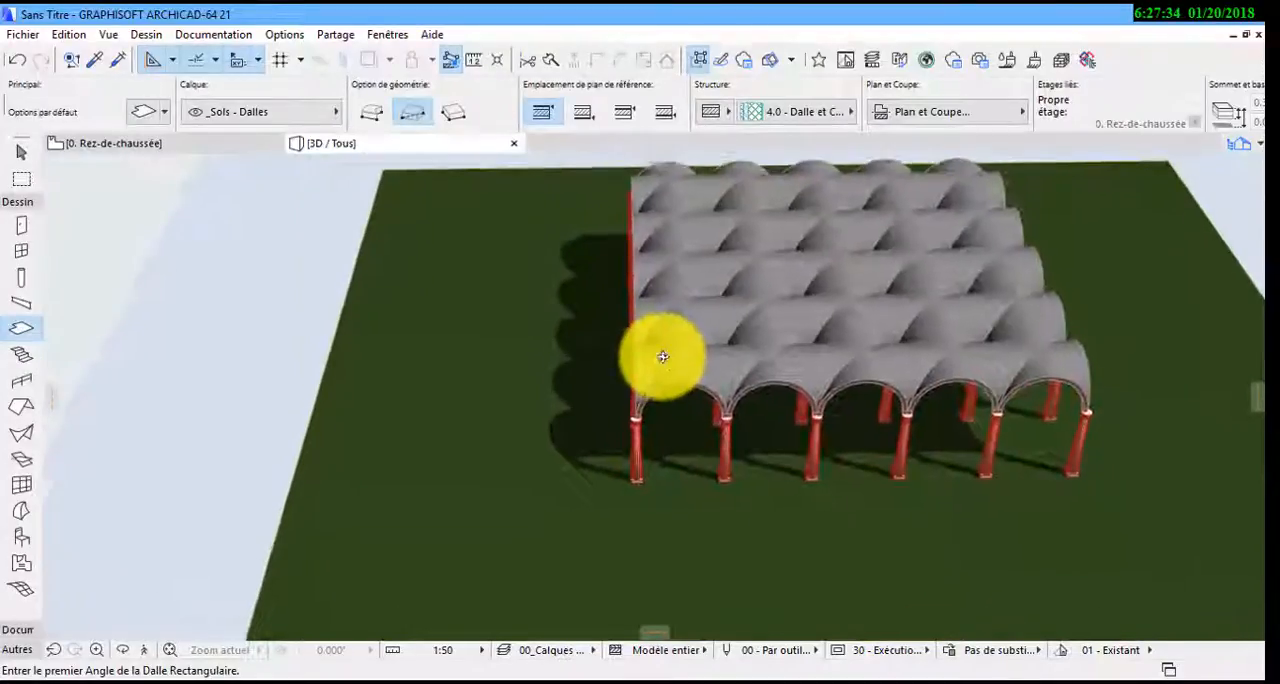
{"action": "left_click", "coordinate": [507, 221]}
{"action": "left_click", "coordinate": [1230, 482]}
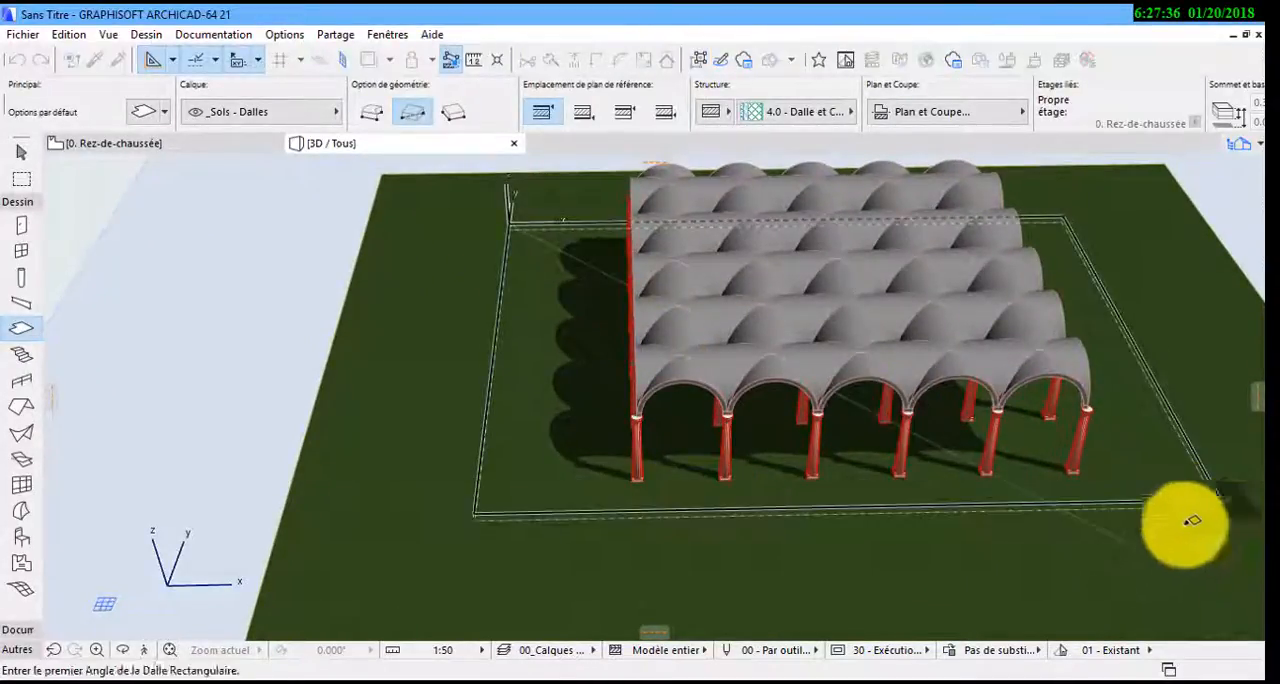
{"action": "middle_click_drag", "start_coordinate": [1151, 535], "coordinate": [679, 392], "text": "shift"}
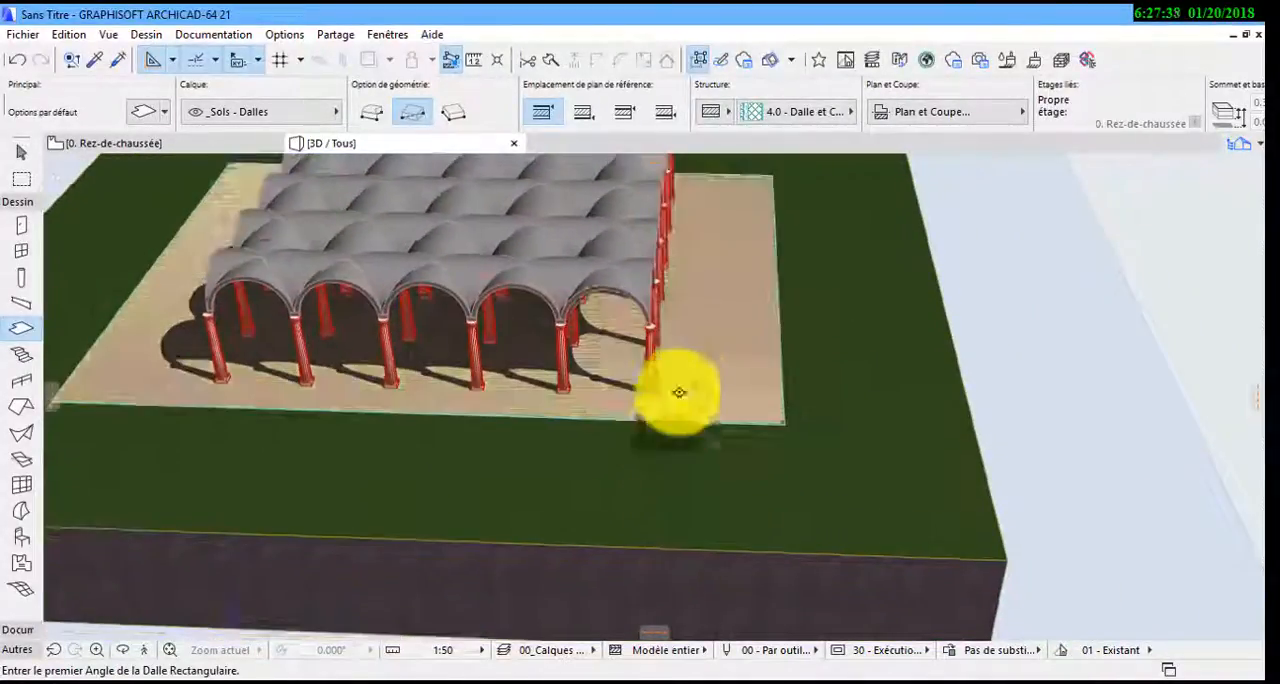
Override the top surface of the floor slab with Sol - Plaque béton and clear the selection
{"action": "left_click", "coordinate": [737, 403], "text": "shift"}
{"action": "left_click", "coordinate": [122, 112]}
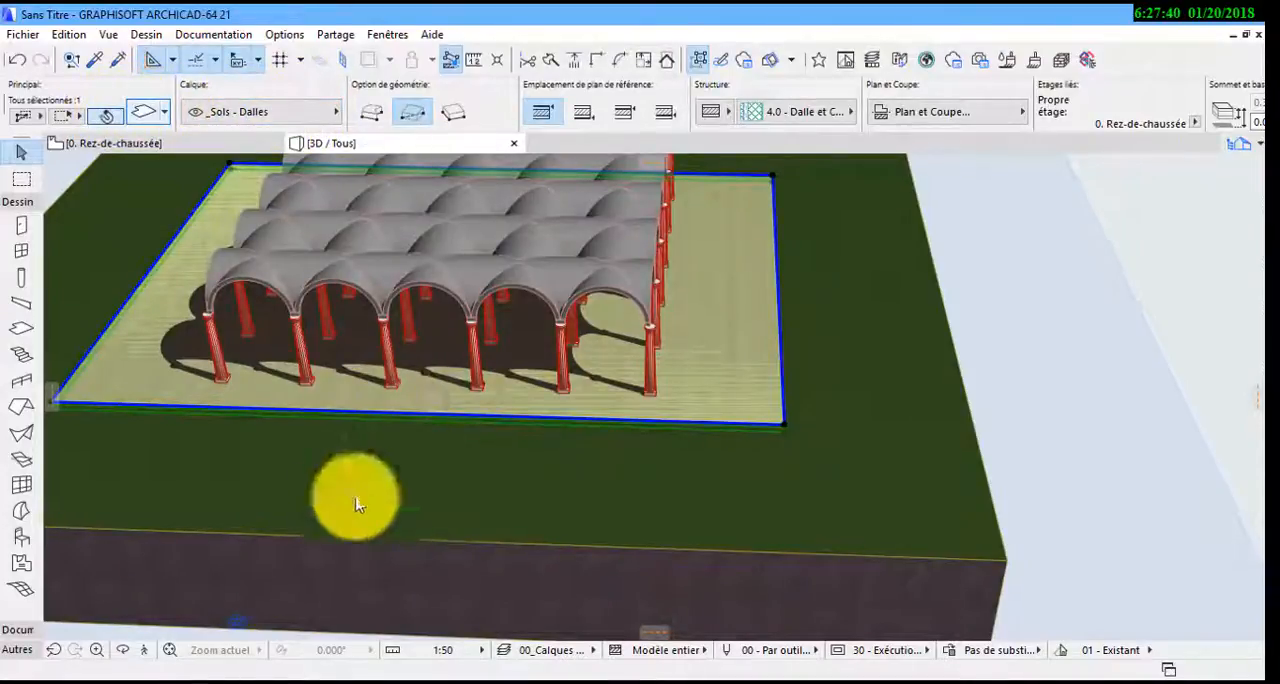
{"action": "left_click", "coordinate": [514, 477]}
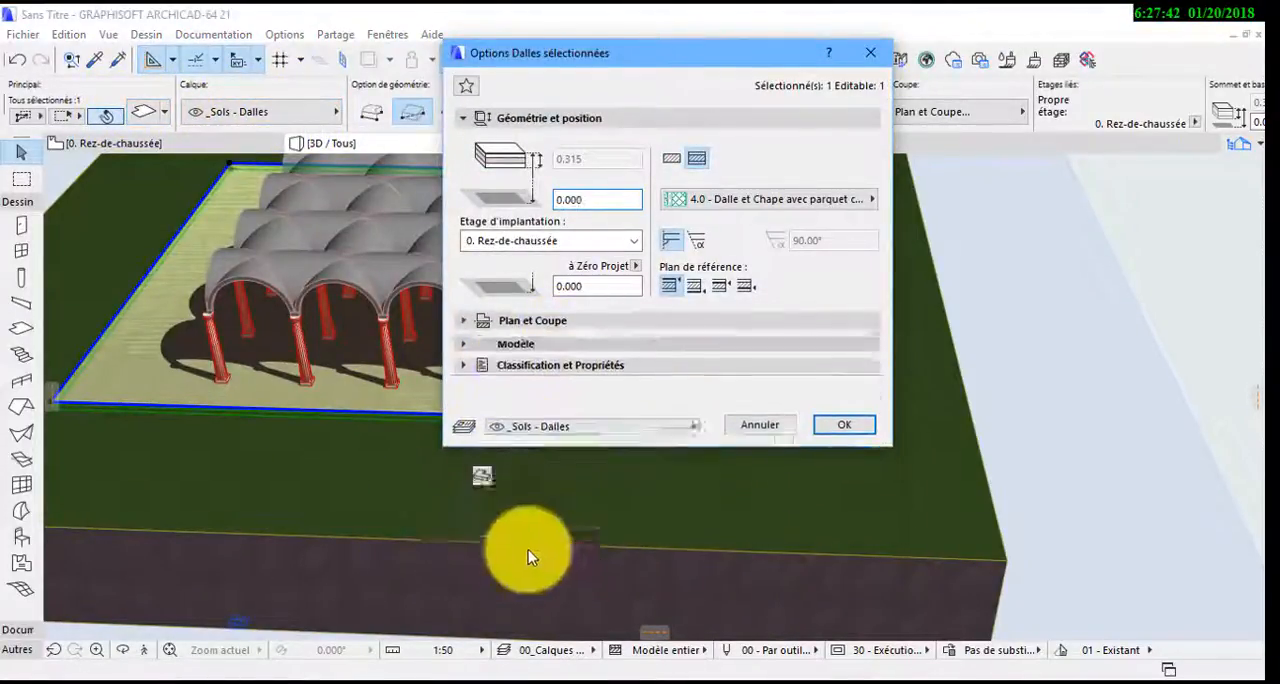
{"action": "left_click", "coordinate": [559, 396]}
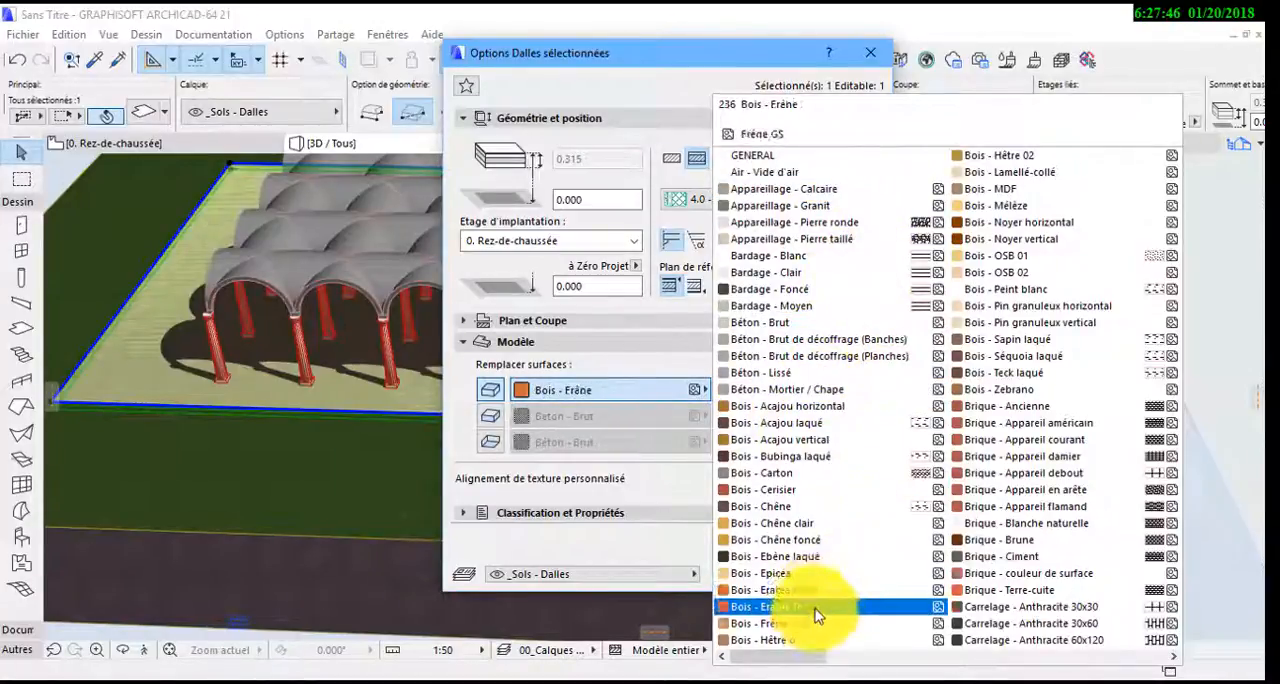
{"action": "left_click", "coordinate": [980, 588]}
{"action": "scroll", "coordinate": [1000, 300], "scroll_direction": "down", "scroll_amount": 3}
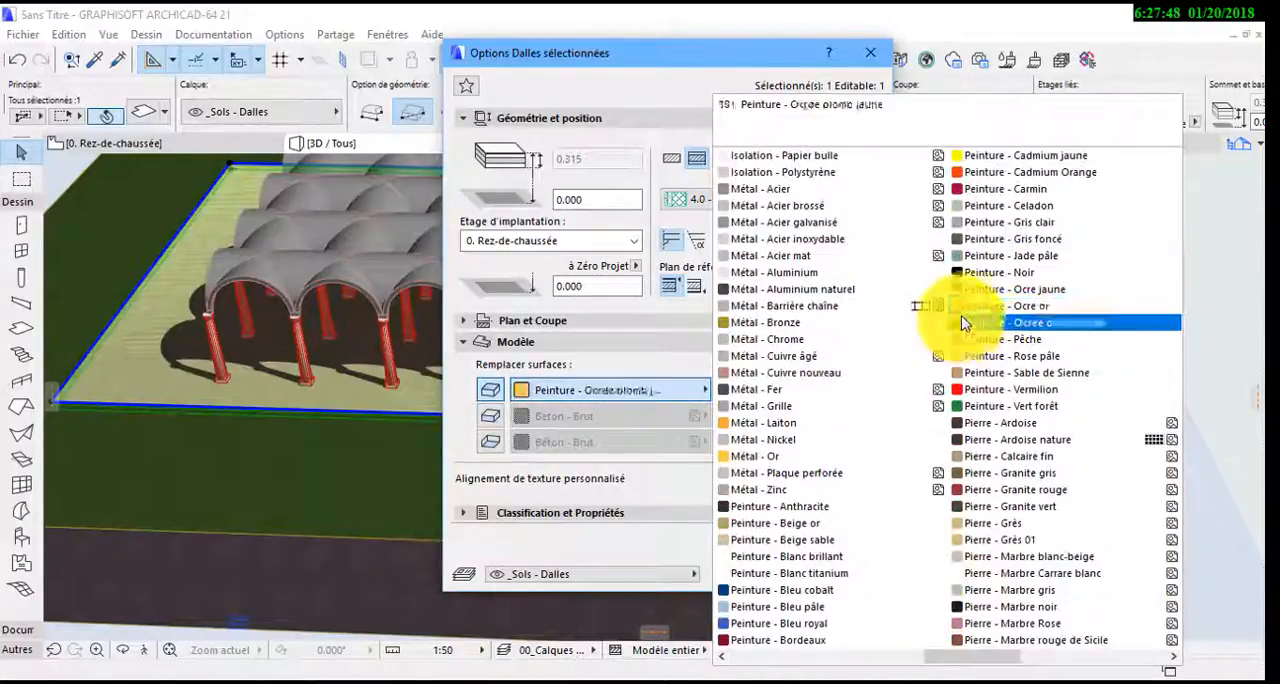
{"action": "scroll", "coordinate": [951, 587], "scroll_direction": "down", "scroll_amount": 5}
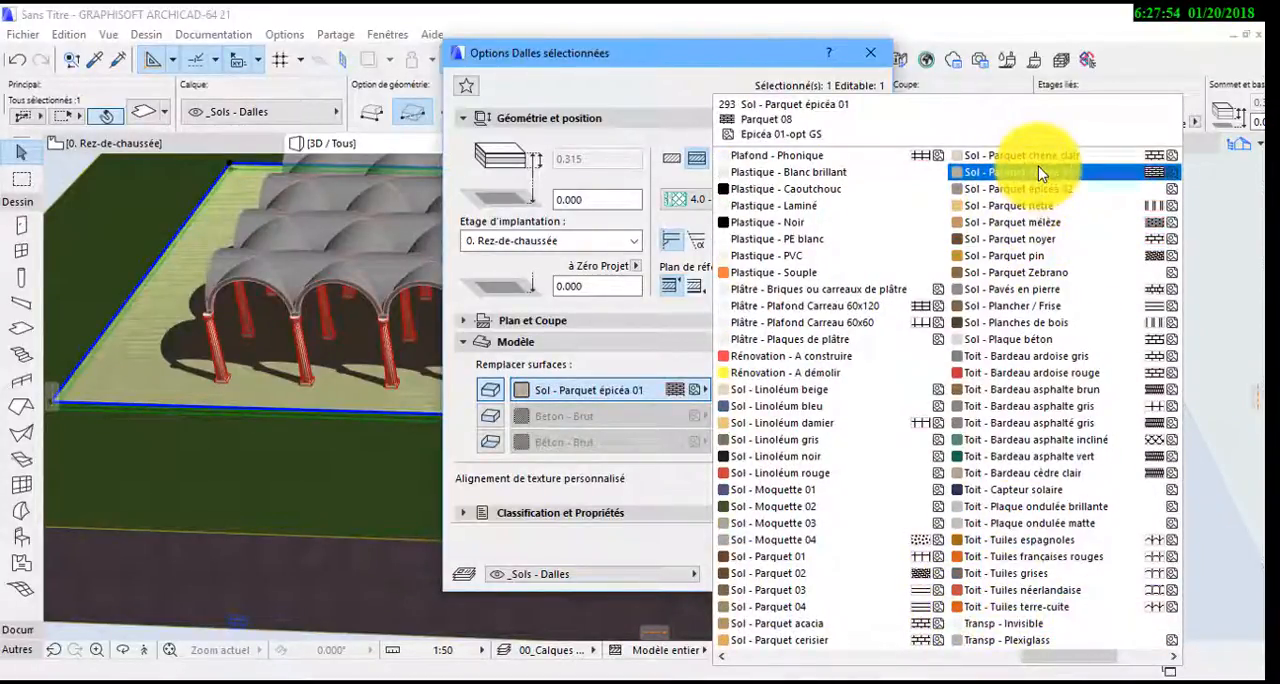
{"action": "left_click", "coordinate": [995, 343]}
{"action": "left_click", "coordinate": [855, 572]}
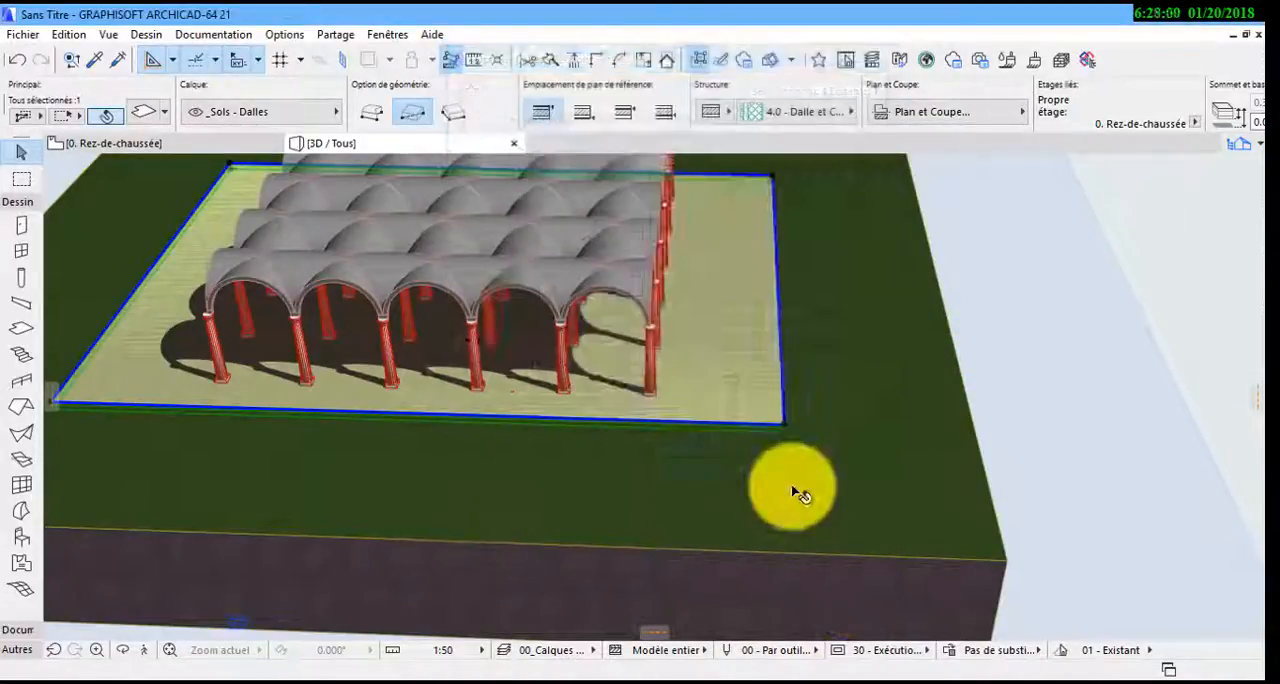
{"action": "left_click", "coordinate": [1050, 421]}
Subtract the floor slab from the terrain mesh with a solid element operation using upward extrusion, keeping the mesh's own attributes, and clear the selection
{"action": "scroll", "coordinate": [603, 360], "scroll_direction": "up", "scroll_amount": 2}
{"action": "middle_click_drag", "start_coordinate": [603, 365], "coordinate": [983, 443]}
{"action": "left_click", "coordinate": [989, 443]}
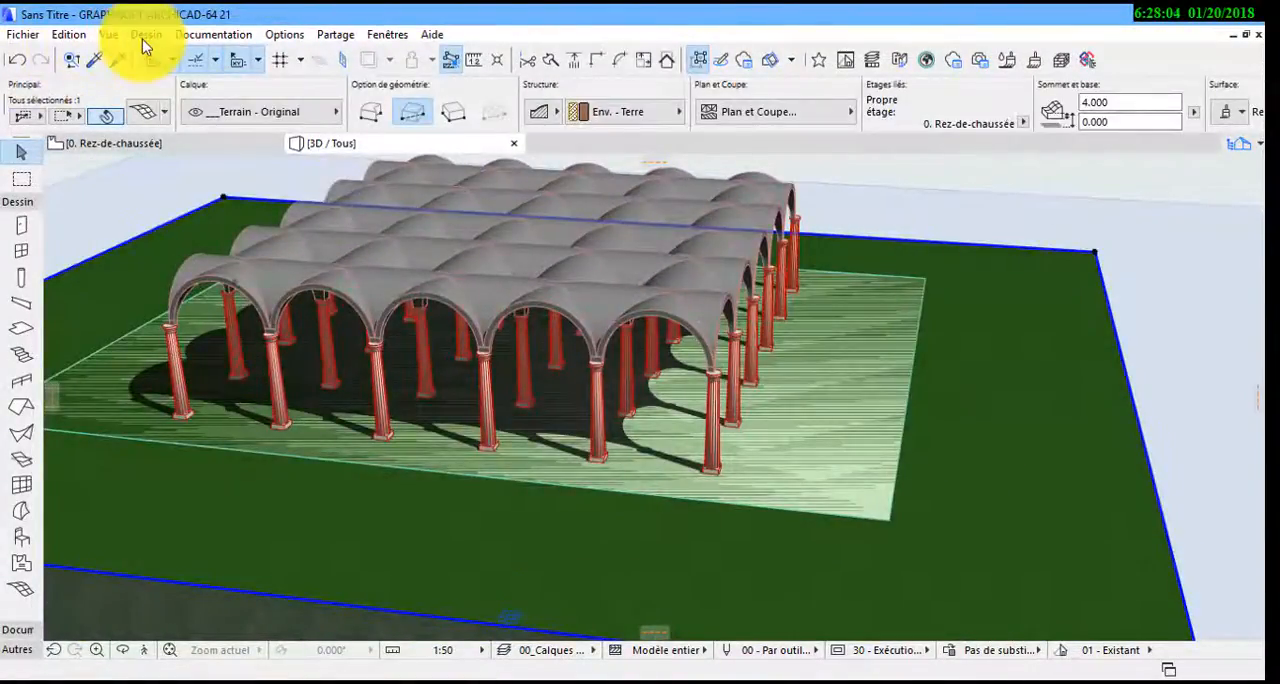
{"action": "left_click", "coordinate": [143, 37]}
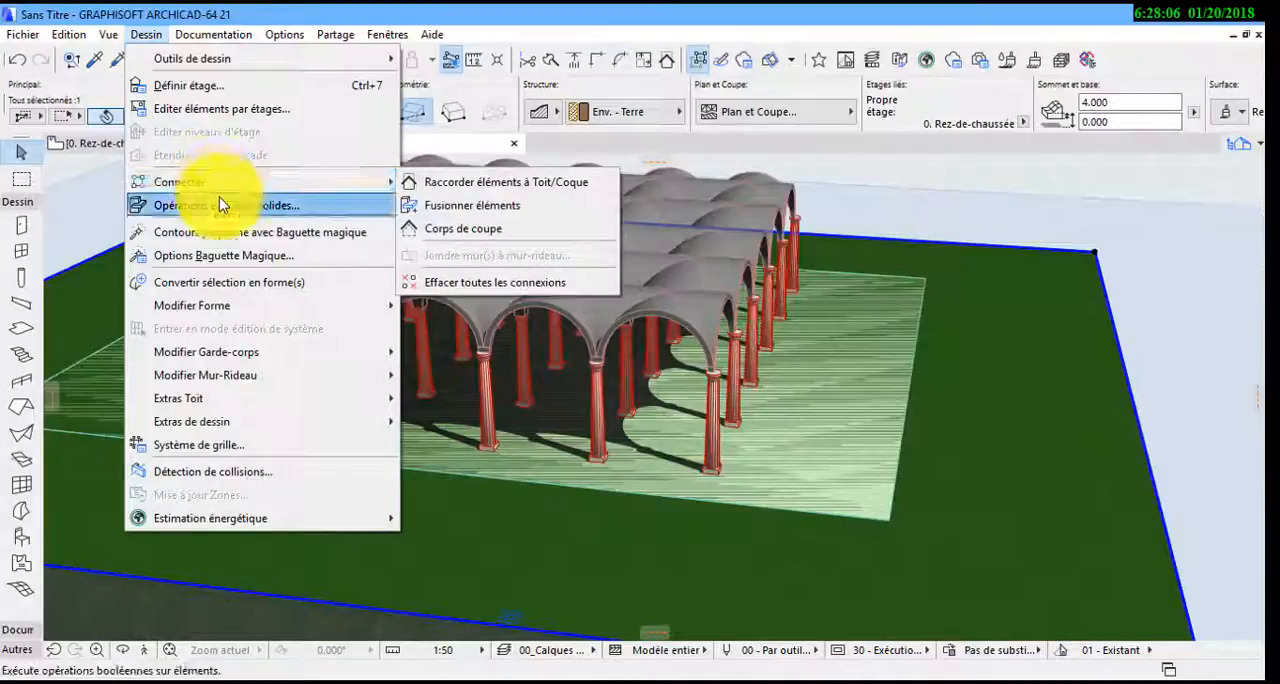
{"action": "left_click", "coordinate": [219, 205]}
{"action": "left_click", "coordinate": [1157, 329]}
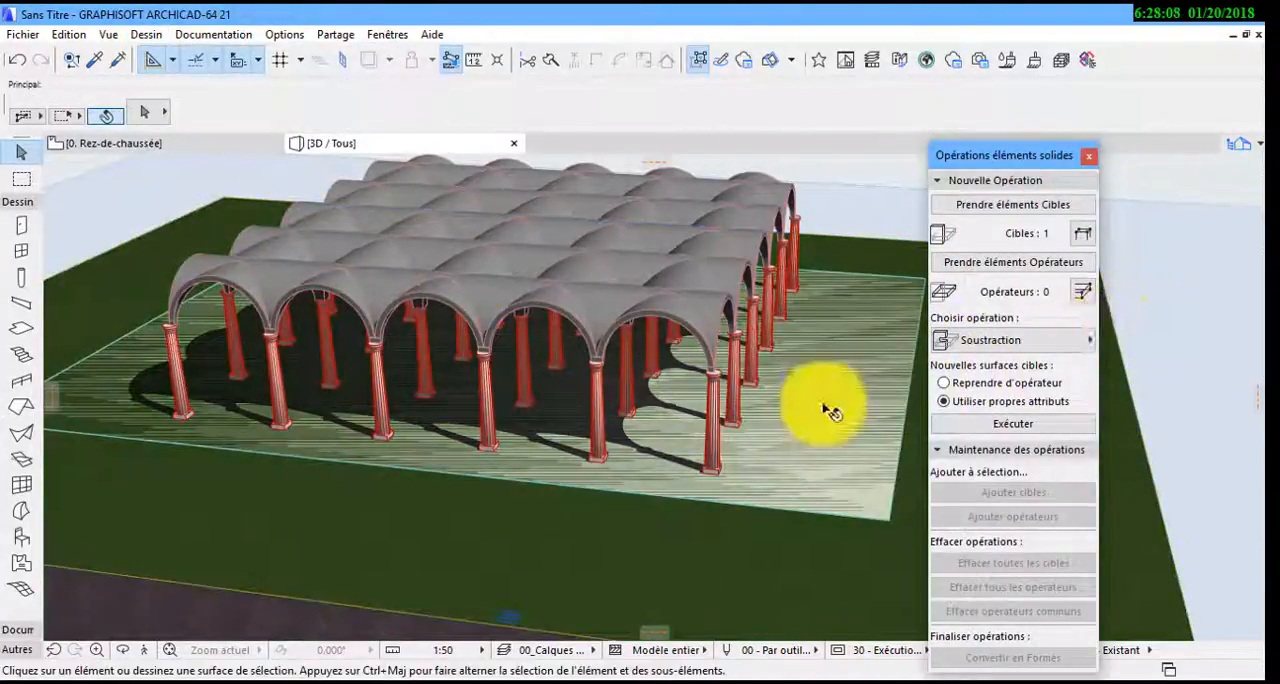
{"action": "left_click", "coordinate": [888, 530]}
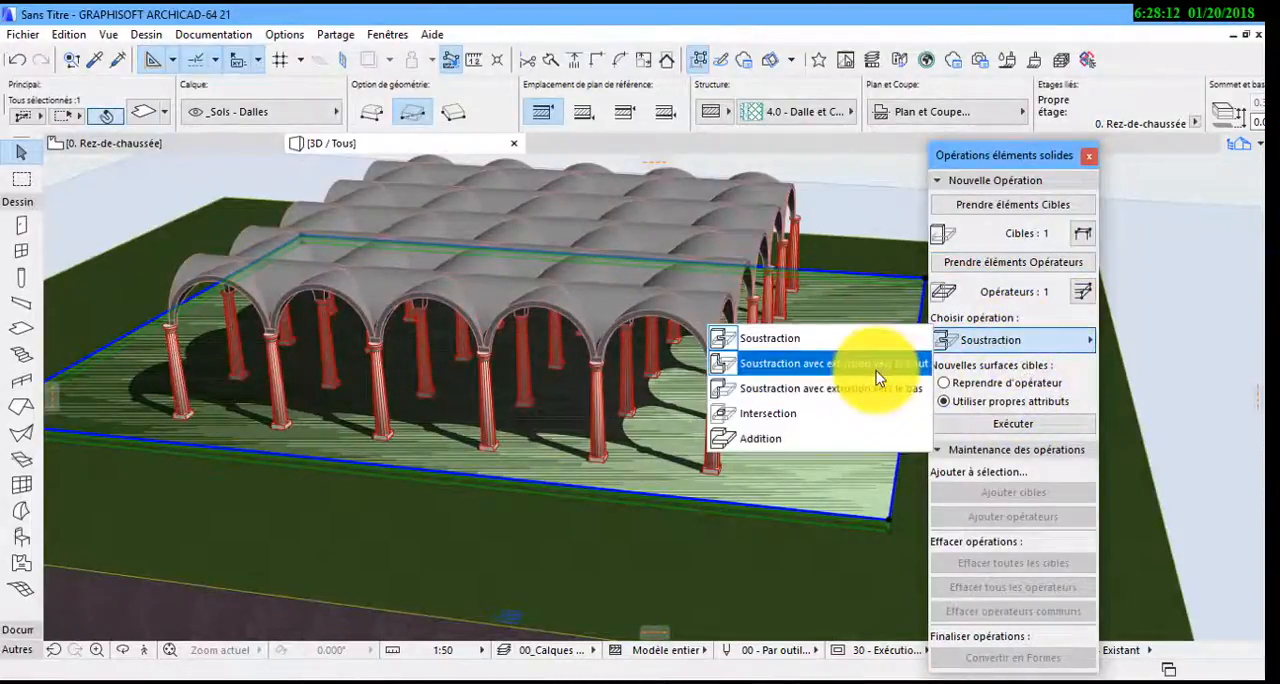
{"action": "left_click", "coordinate": [1056, 425]}
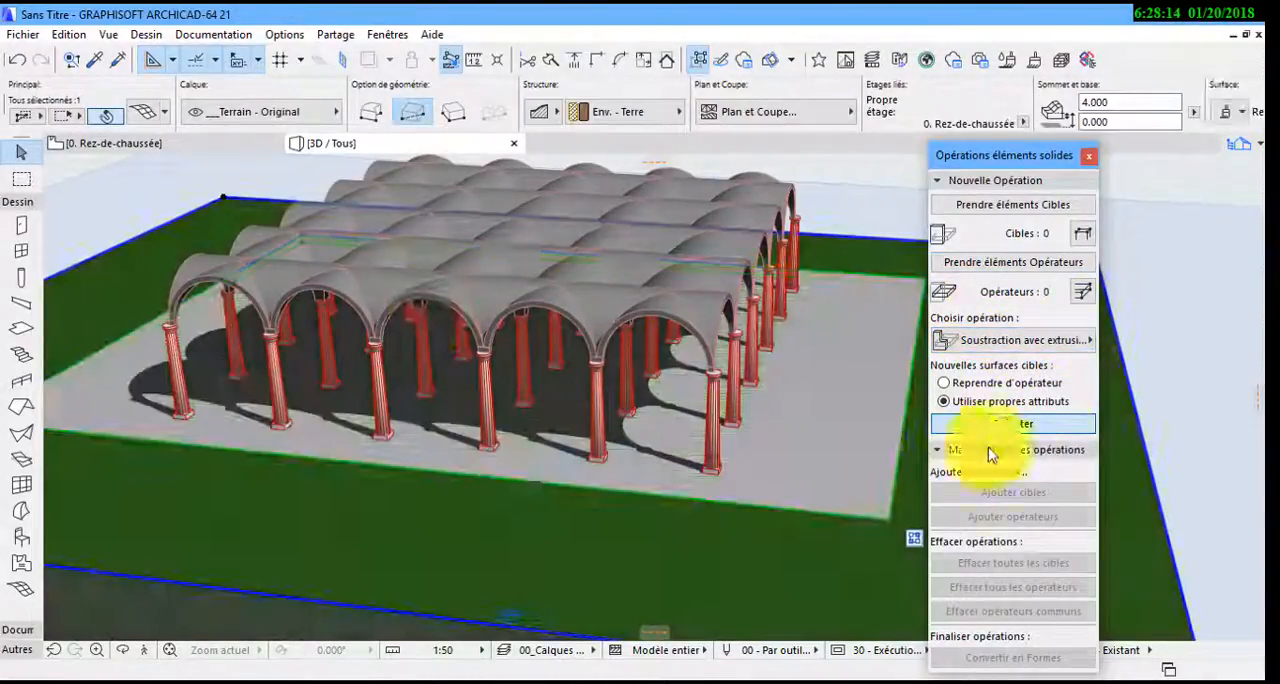
{"action": "left_click", "coordinate": [1088, 156]}
{"action": "left_click", "coordinate": [1134, 344]}
{"action": "scroll", "coordinate": [655, 414], "scroll_direction": "down", "scroll_amount": 1}
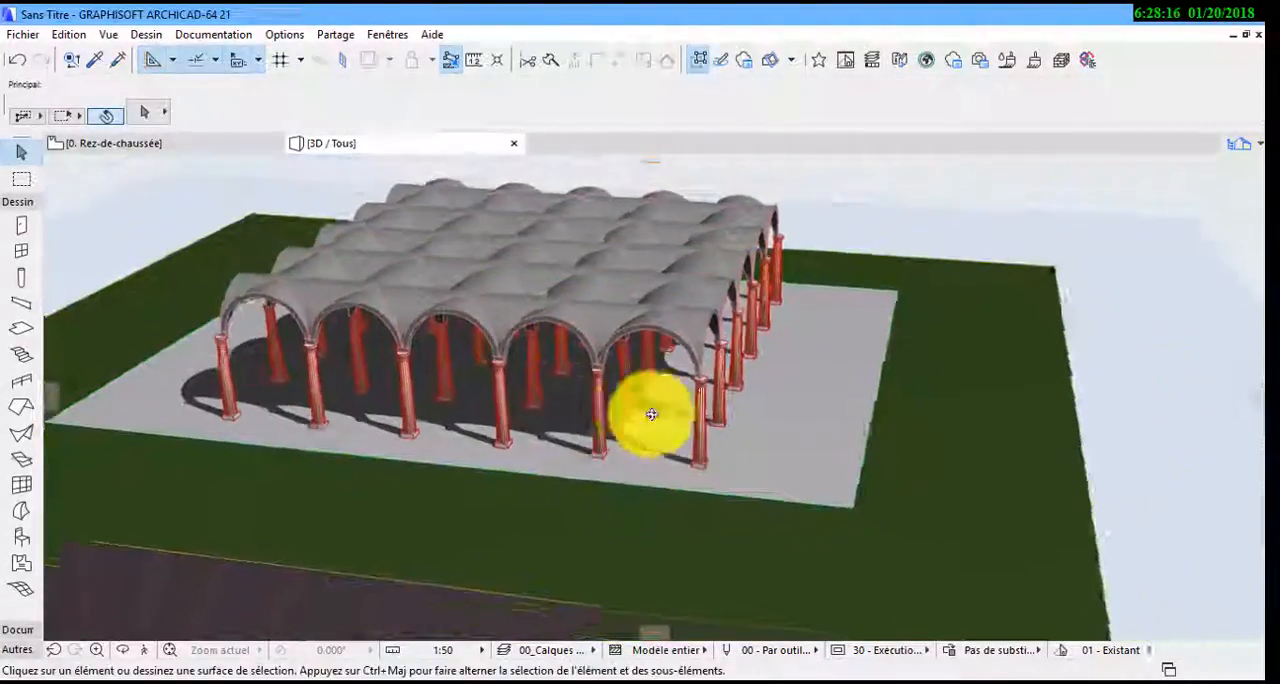
{"action": "middle_click_drag", "start_coordinate": [651, 414], "coordinate": [388, 258], "text": "shift"}
{"action": "scroll", "coordinate": [458, 378], "scroll_direction": "up", "scroll_amount": 1}
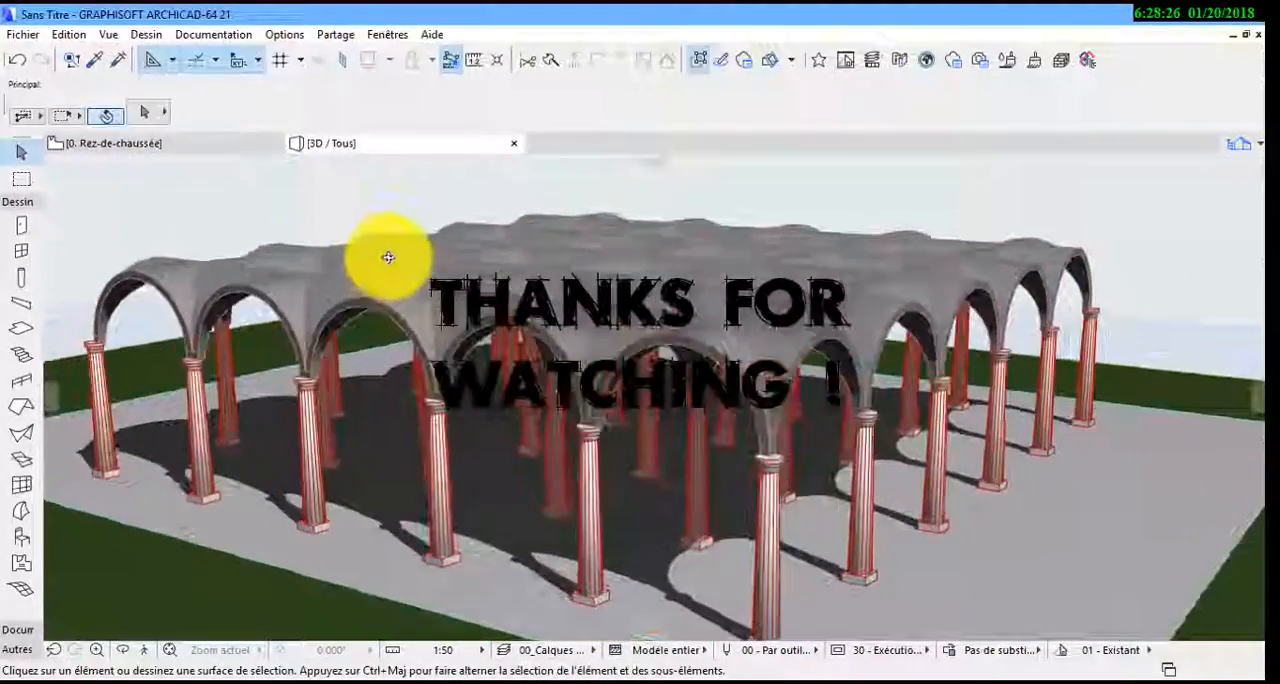
{"action": "left_click", "coordinate": [1145, 622]}
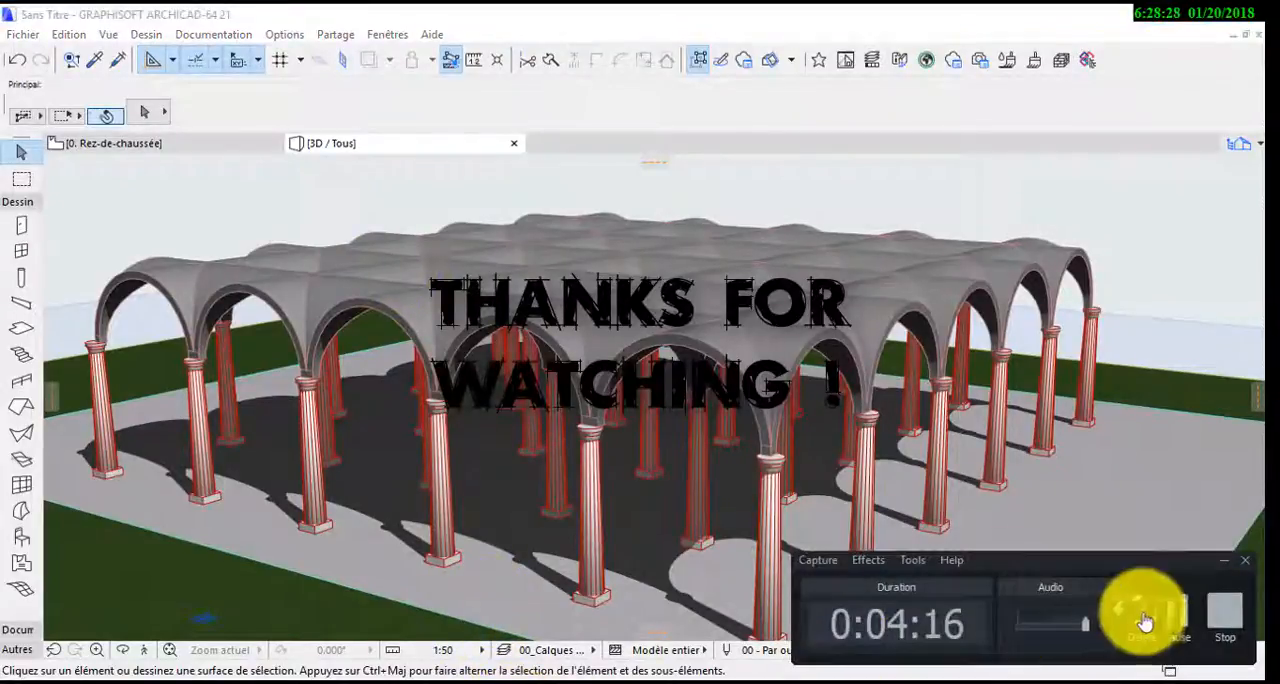